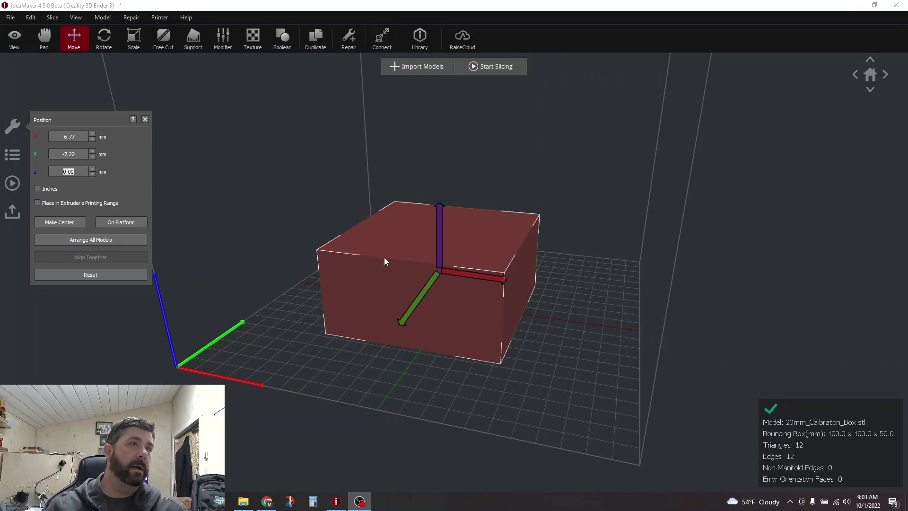
# Lower the calibration box to Z -25 mm and bring up the slicing template choice
pyautogui.click(75, 37)
pyautogui.click(61, 171)
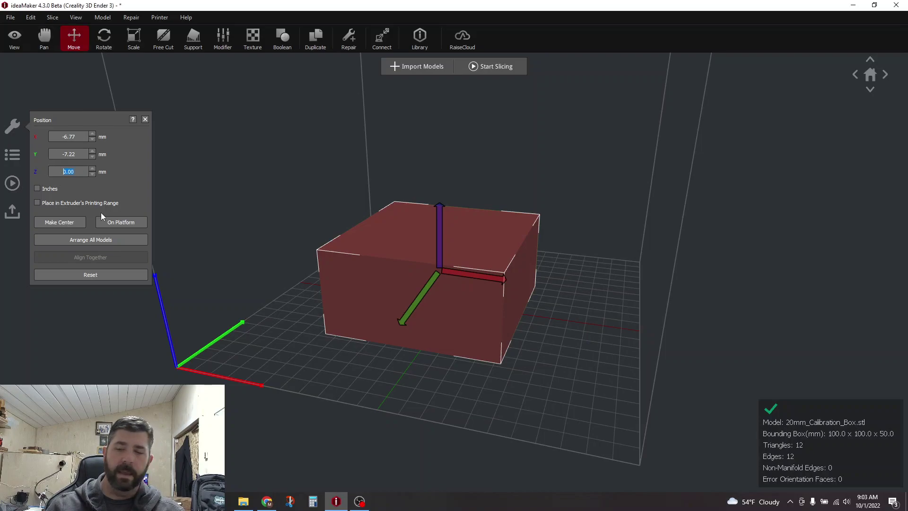
pyautogui.write('-25')
pyautogui.press('Return')
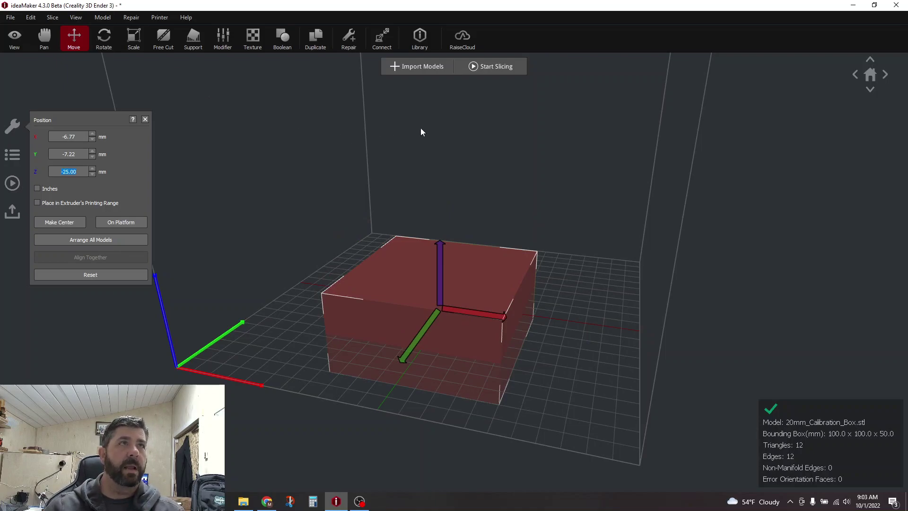
pyautogui.click(477, 68)
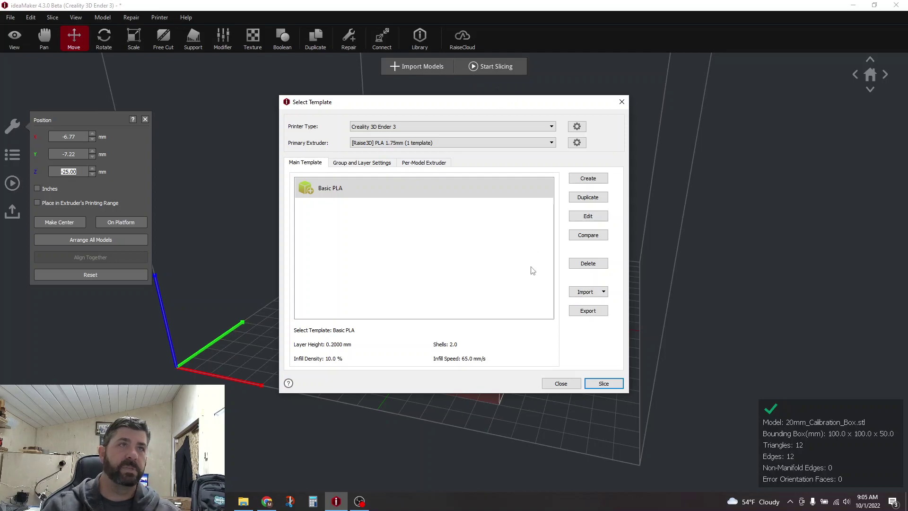
# Dismiss the template choice, restart slicing, and open the Basic PLA template's Advanced Settings
pyautogui.click(562, 384)
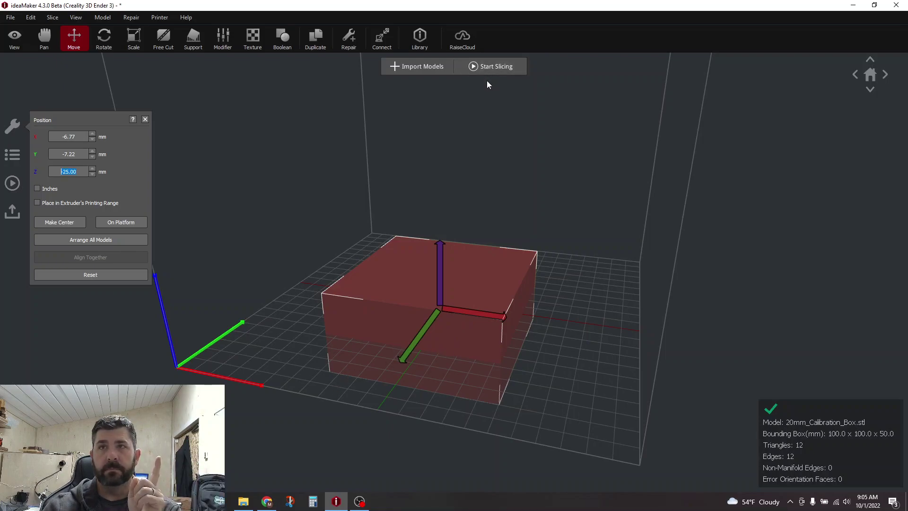
pyautogui.click(485, 67)
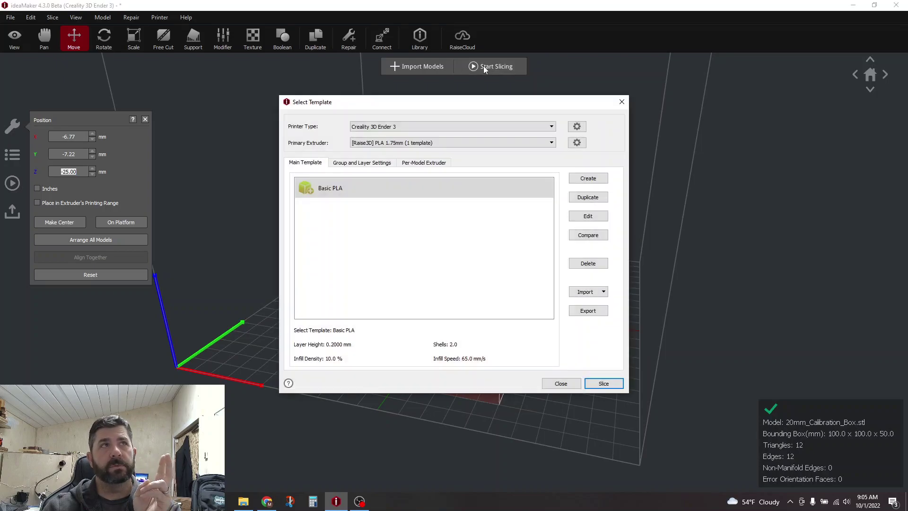
pyautogui.click(582, 218)
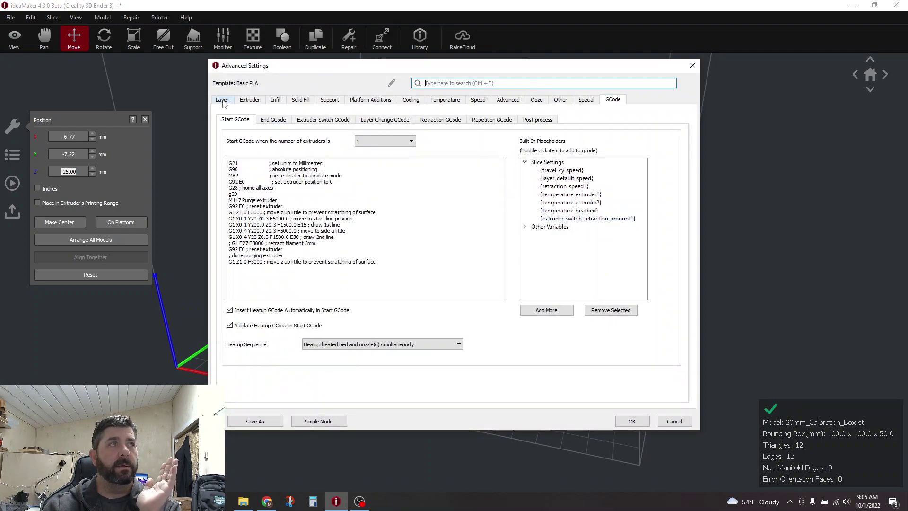
# Confirm Platform Addition stays None, then view the template's Other settings with Global Offset Z 25.00 mm
pyautogui.click(222, 100)
pyautogui.click(371, 100)
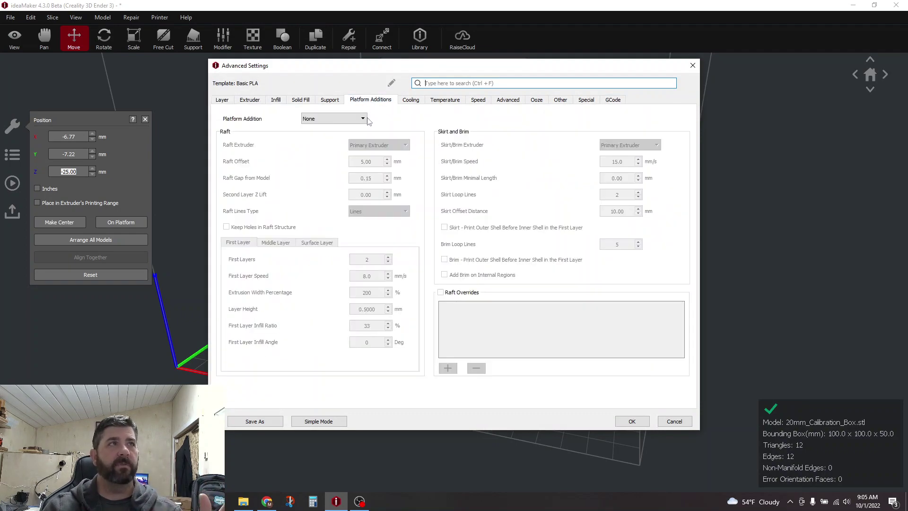
pyautogui.click(363, 119)
pyautogui.click(364, 119)
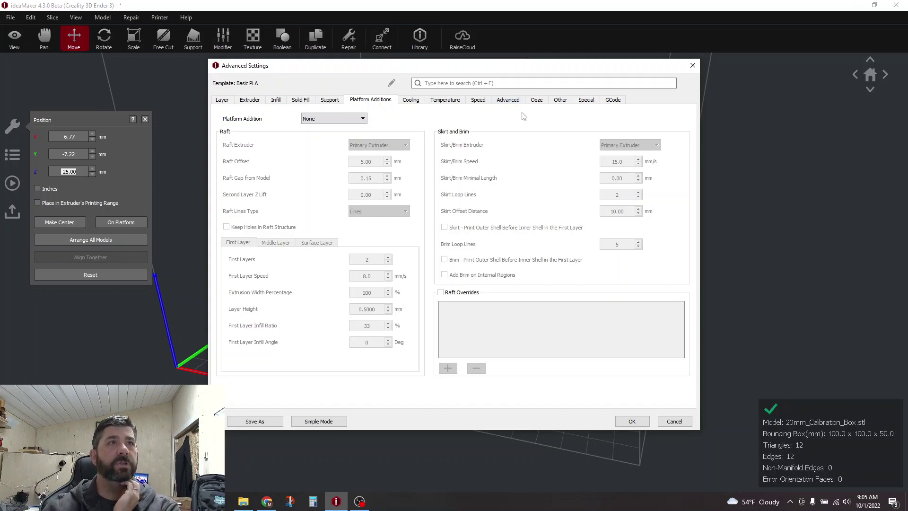
pyautogui.click(588, 101)
# Show the Global Offset of X 0.00, Y 5.00 and Z 25.00 mm
pyautogui.click(562, 101)
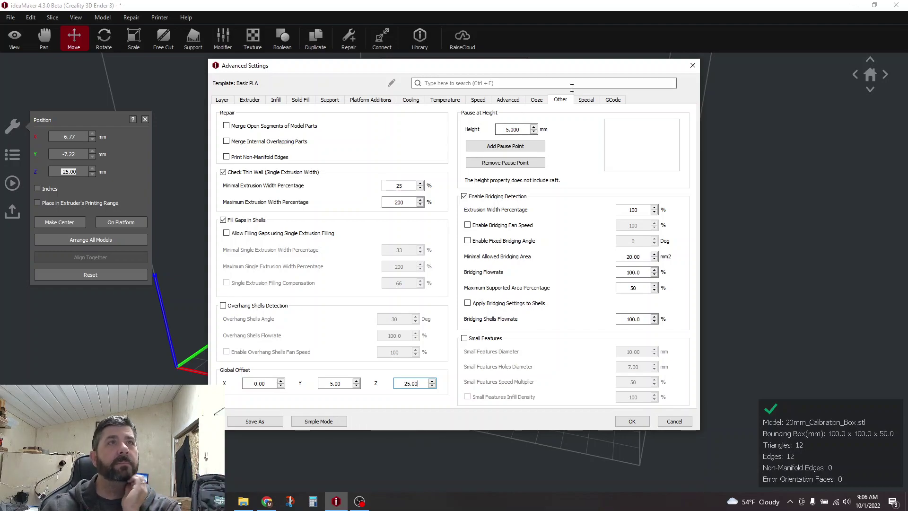
# Show the Start GCode script with its homing and two-line purge commands
pyautogui.click(613, 101)
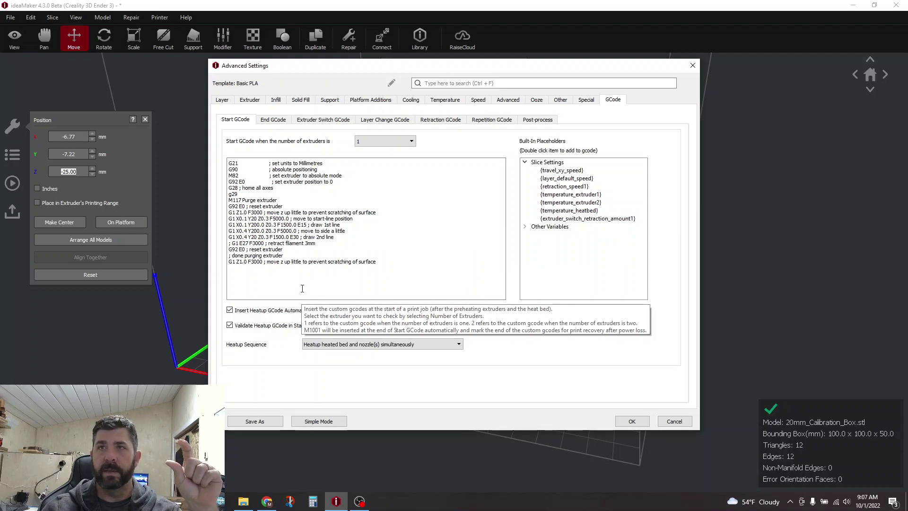
# Accept the Basic PLA settings, slice the box (3 h 8 min 41 s, 58.0 g), and open the preview
pyautogui.click(581, 100)
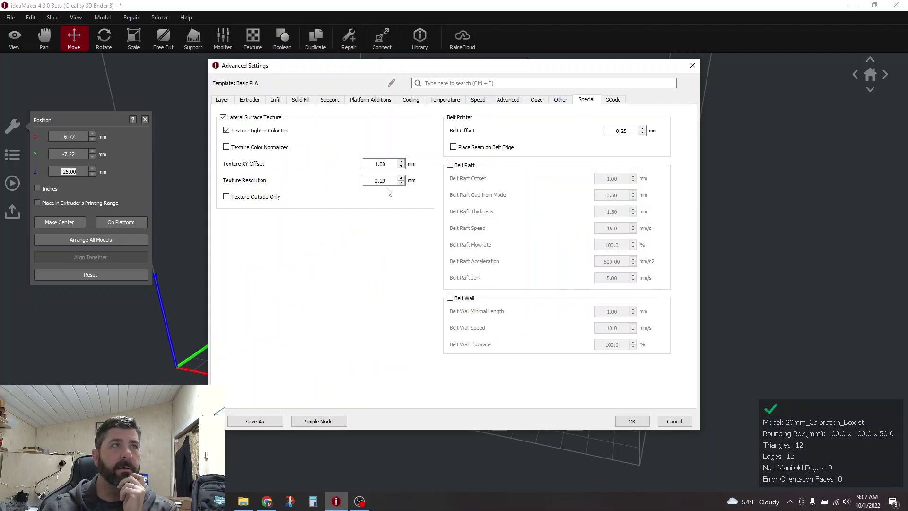
pyautogui.click(560, 100)
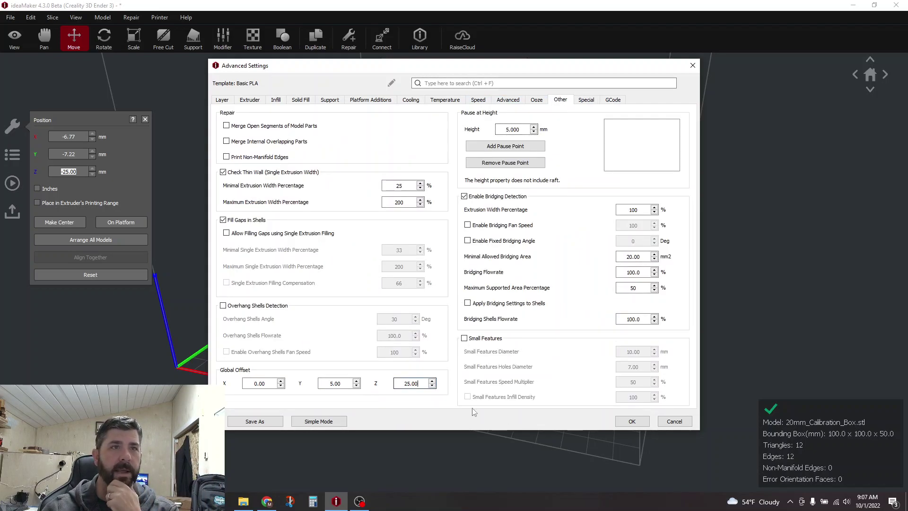
pyautogui.click(632, 421)
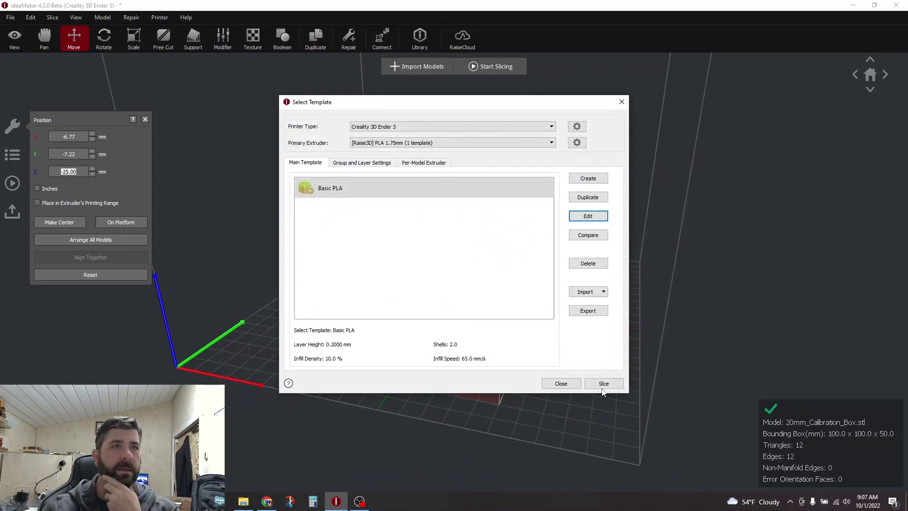
pyautogui.click(604, 384)
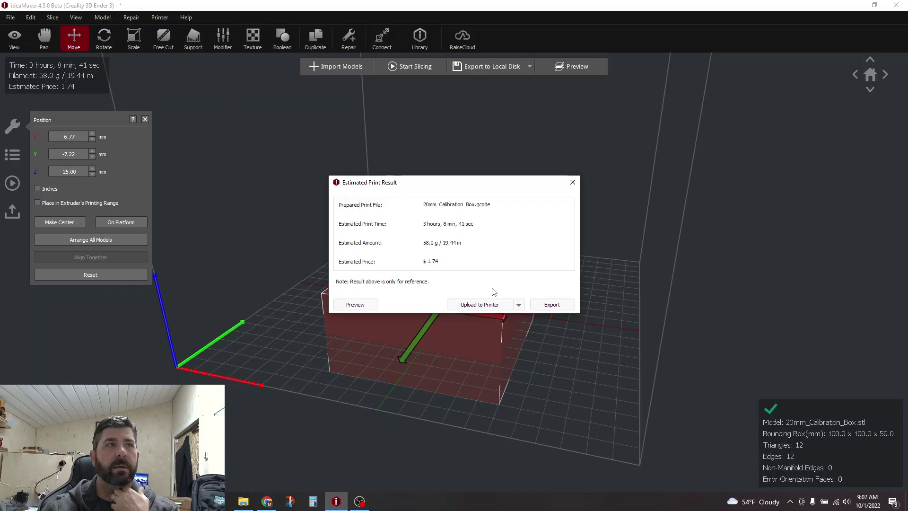
pyautogui.click(356, 304)
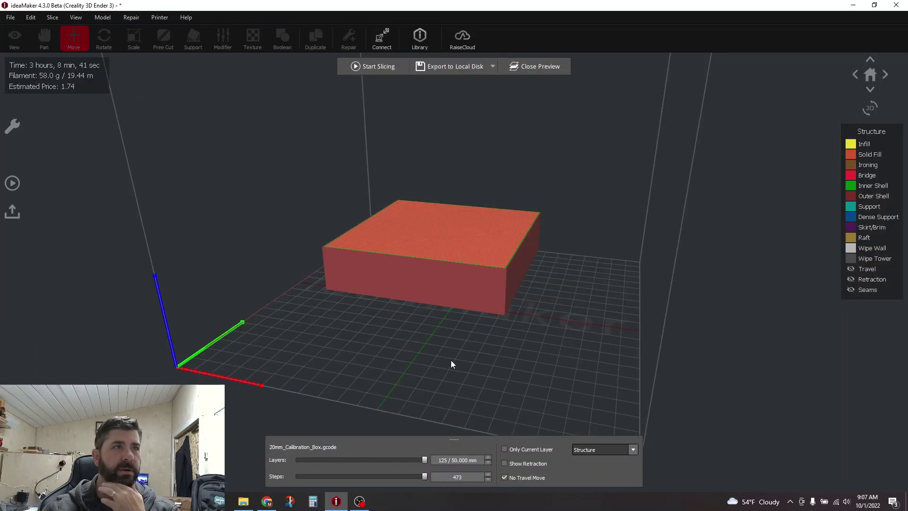
# Display only top layer 125 at 50.000 mm, with retractions and travel moves shown
pyautogui.moveTo(447, 354); pyautogui.dragTo(499, 283)
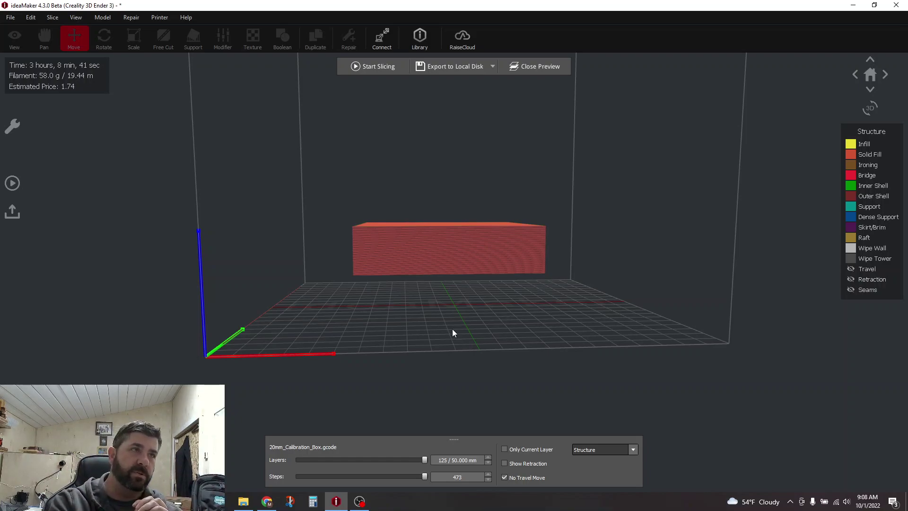
pyautogui.moveTo(404, 369); pyautogui.dragTo(409, 320)
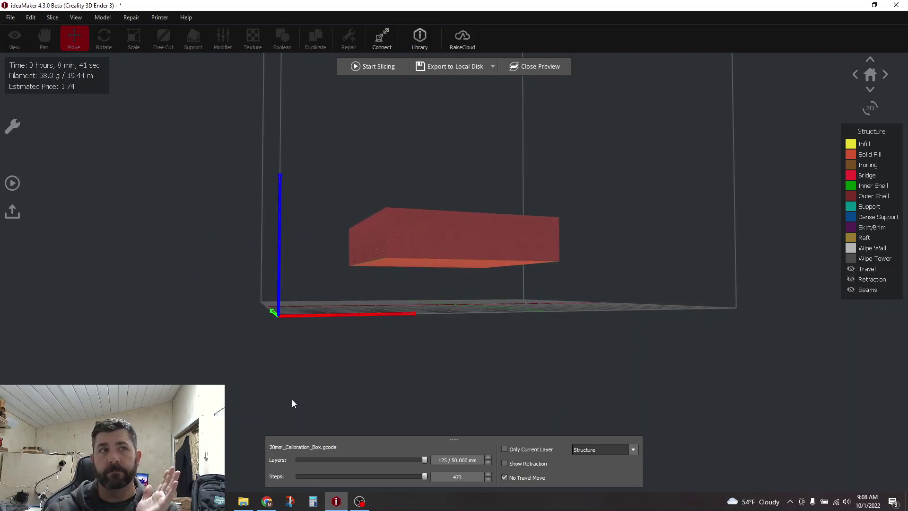
pyautogui.click(505, 463)
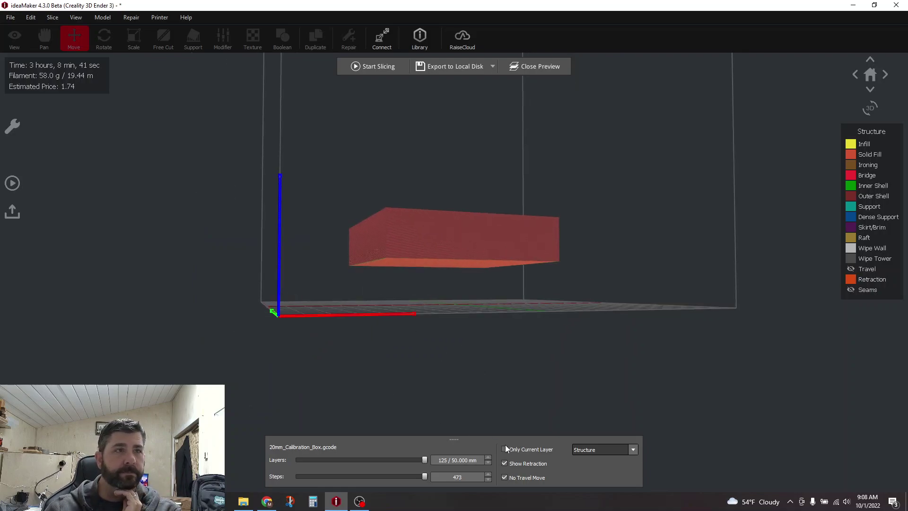
pyautogui.click(505, 449)
pyautogui.moveTo(587, 394); pyautogui.dragTo(556, 388)
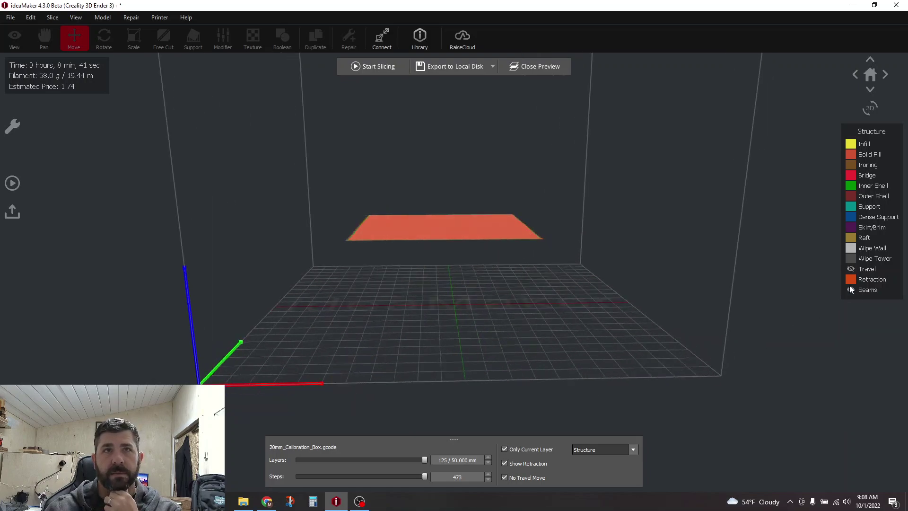
pyautogui.click(851, 270)
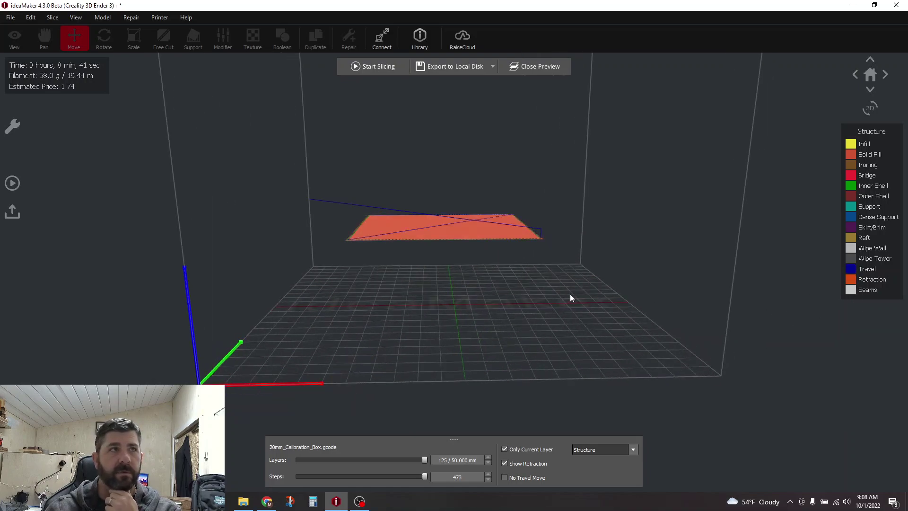
pyautogui.moveTo(571, 298); pyautogui.dragTo(598, 331)
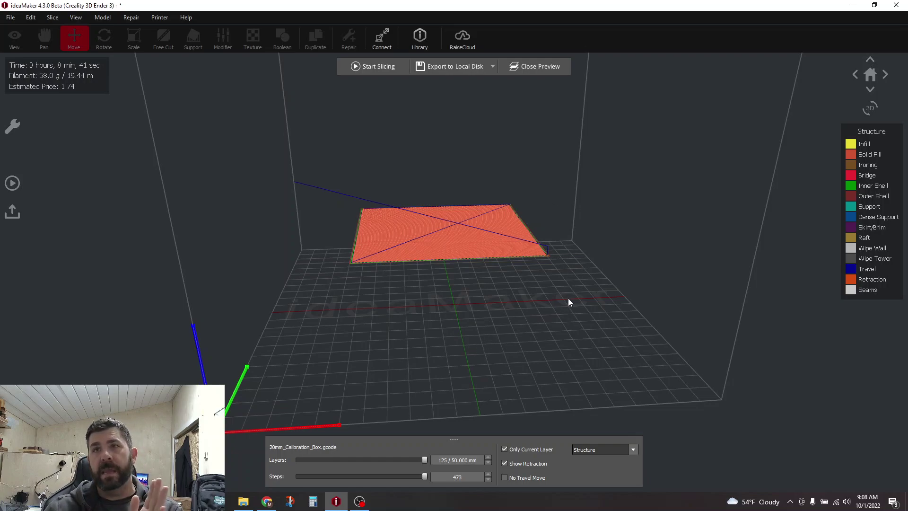
# Export the G-code to Downloads as 20mm_Calibration_Box.gcode, overwriting the earlier file
pyautogui.click(476, 66)
pyautogui.click(126, 93)
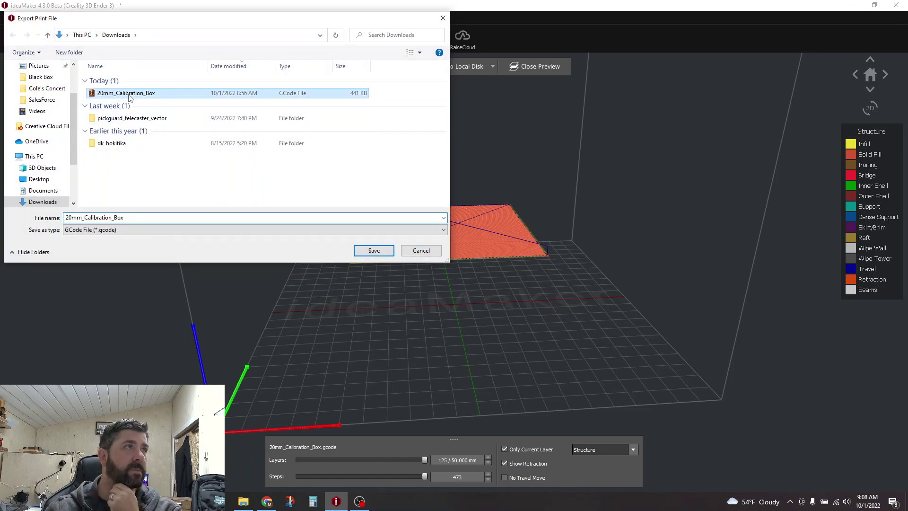
pyautogui.click(377, 248)
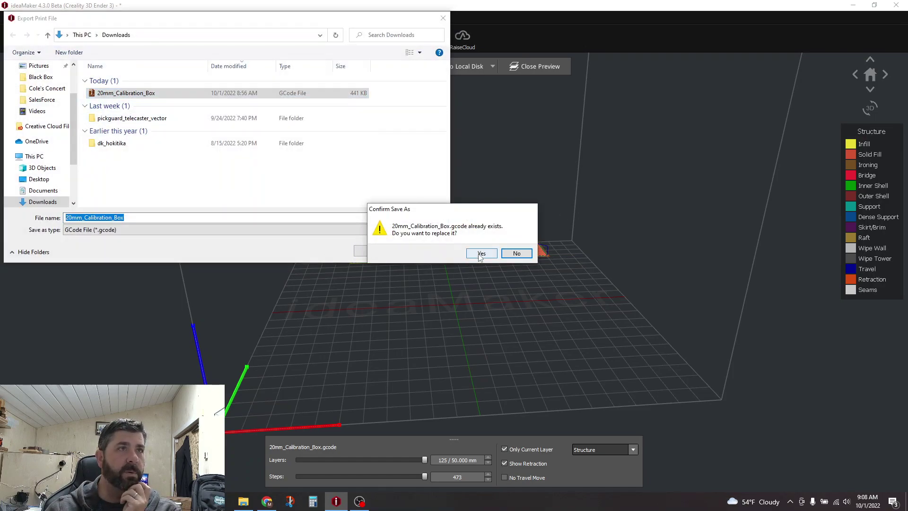
pyautogui.click(482, 252)
pyautogui.click(557, 267)
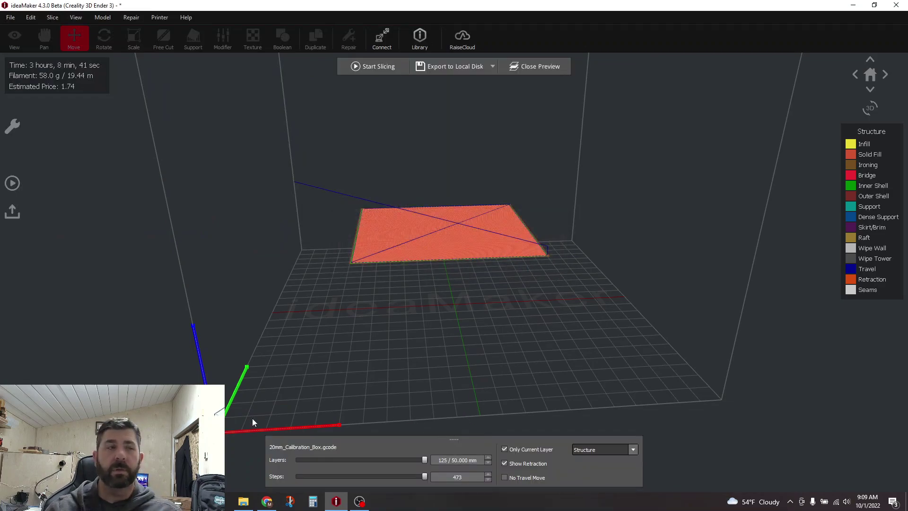
# Switch to NC Viewer, scroll the code to the top, and browse to Downloads
pyautogui.click(267, 501)
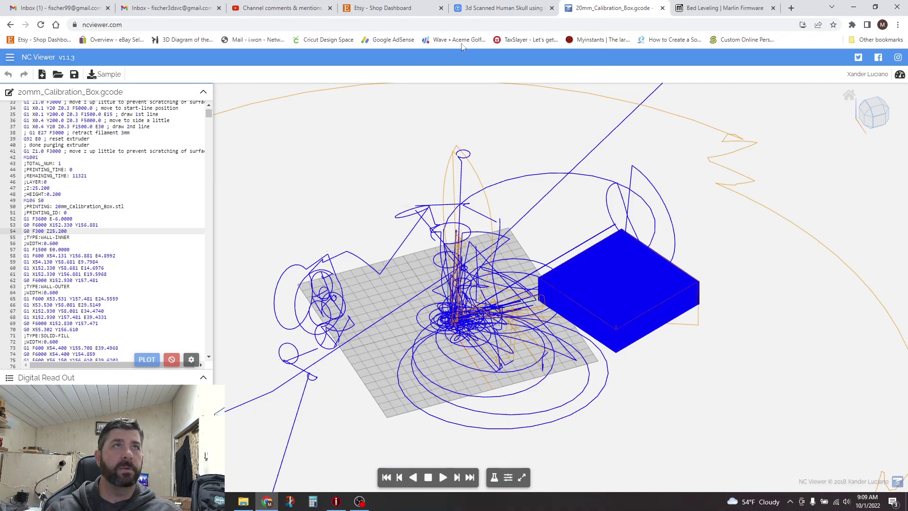
pyautogui.click(123, 24)
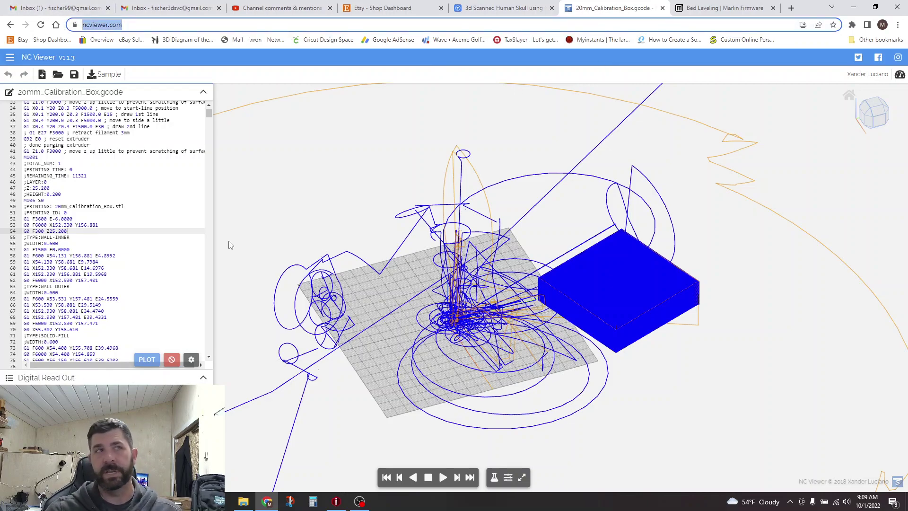
pyautogui.scroll(3, 136, 168)
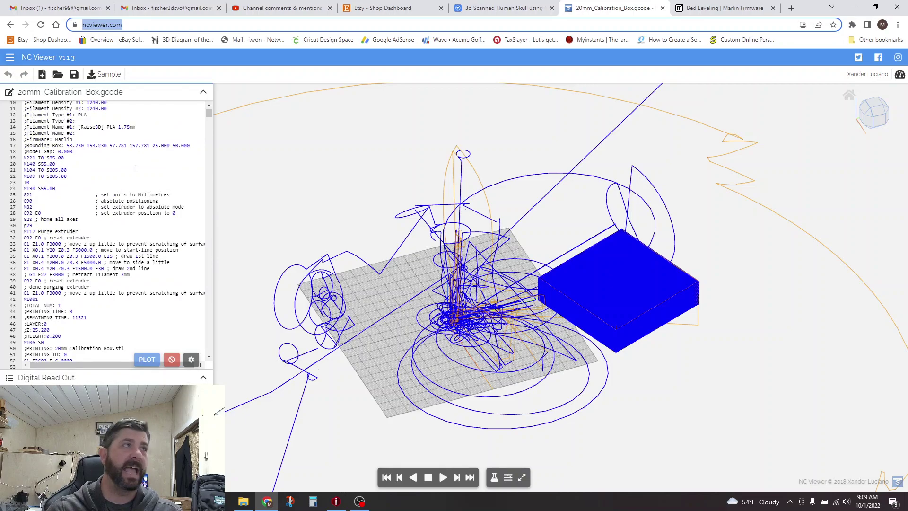
pyautogui.scroll(2, 135, 168)
pyautogui.click(57, 74)
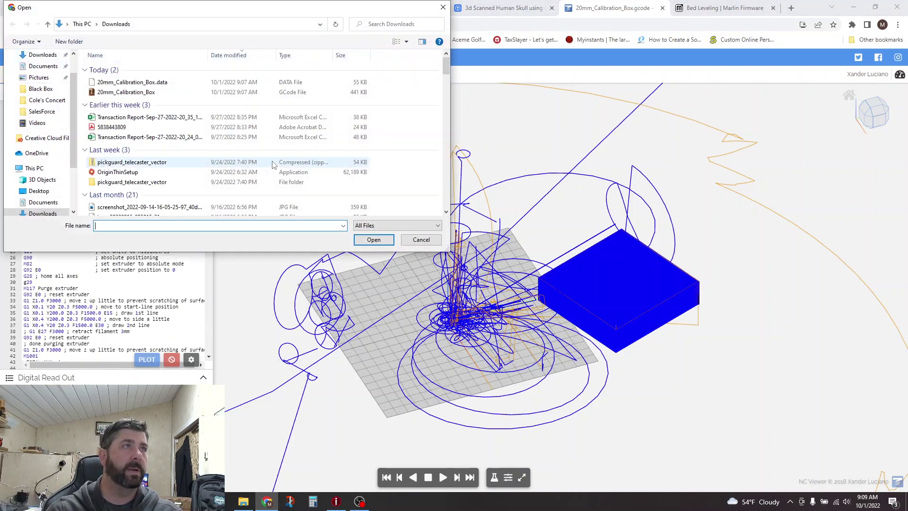
# Load 20mm_Calibration_Box.gcode and zoom the 3D view out and back in on its toolpath
pyautogui.doubleClick(126, 91)
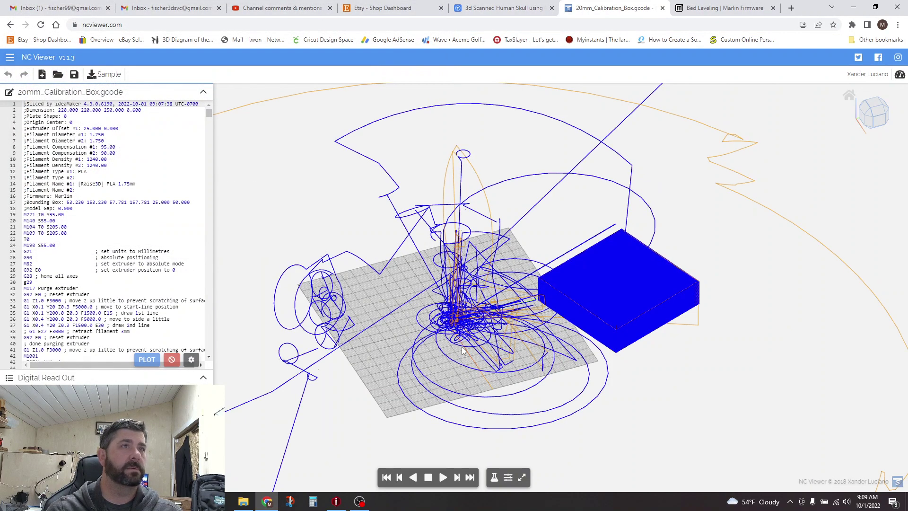
pyautogui.scroll(-10, 483, 296)
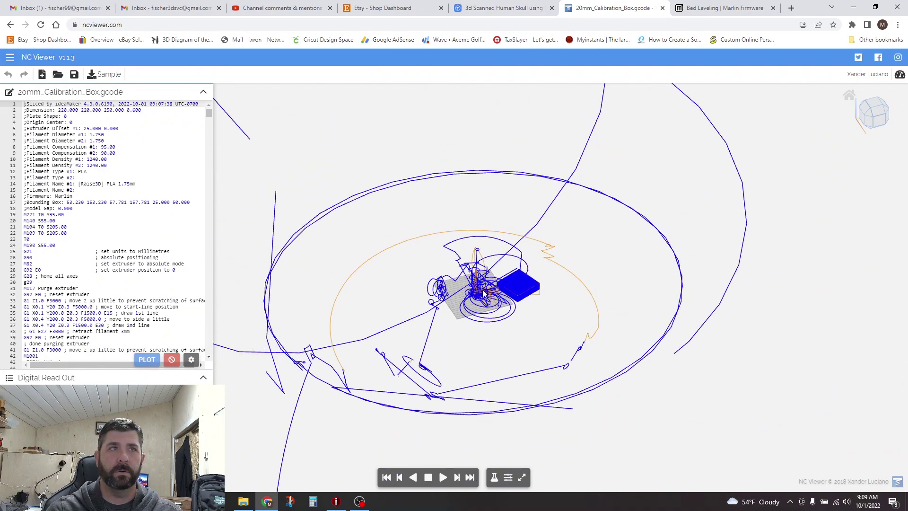
pyautogui.scroll(3, 483, 297)
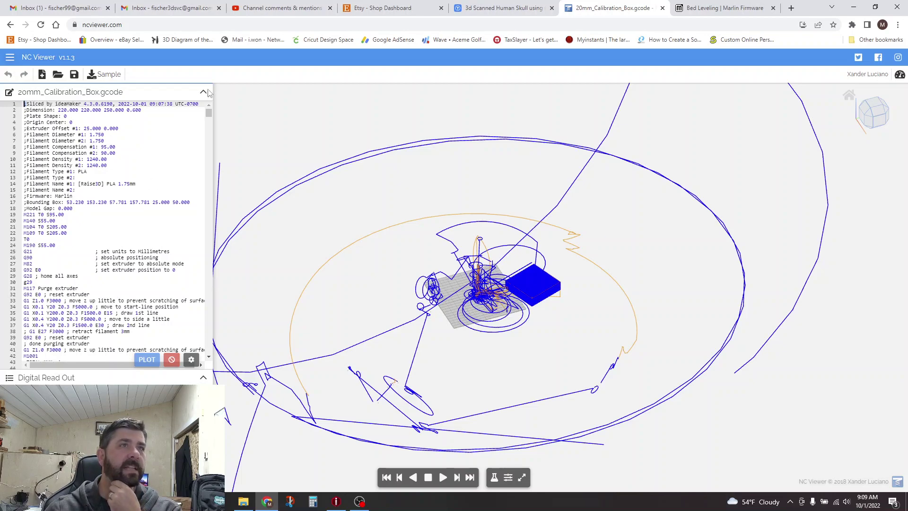
pyautogui.scroll(3, 505, 316)
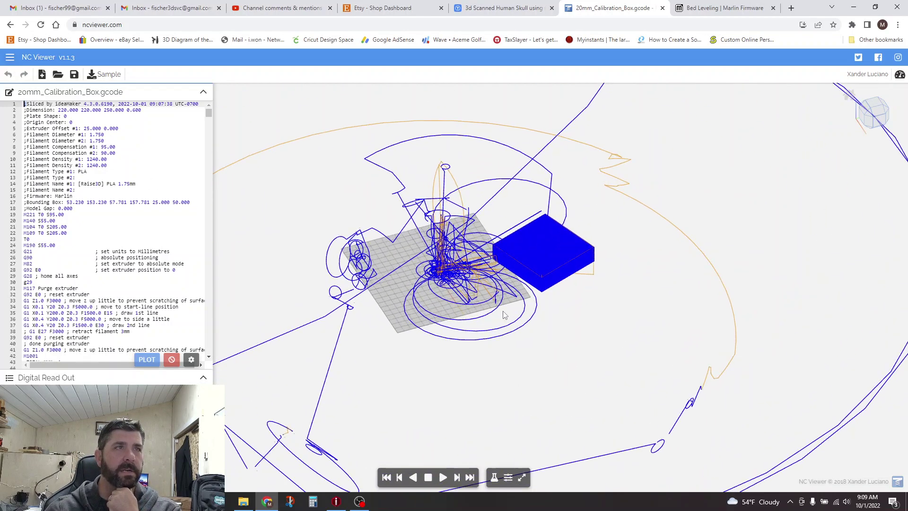
pyautogui.scroll(1, 505, 316)
pyautogui.click(52, 196)
pyautogui.press('Down')
pyautogui.press('Down')
pyautogui.press('Down')
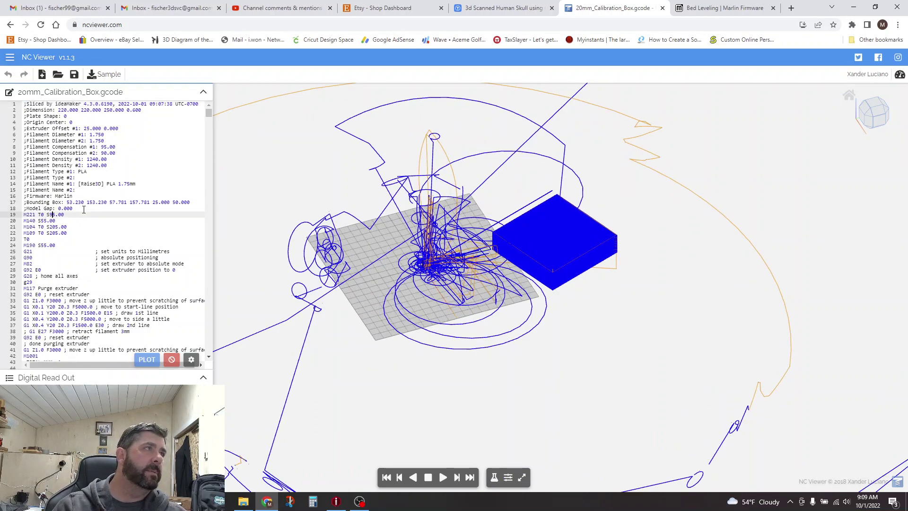
pyautogui.scroll(-3, 79, 198)
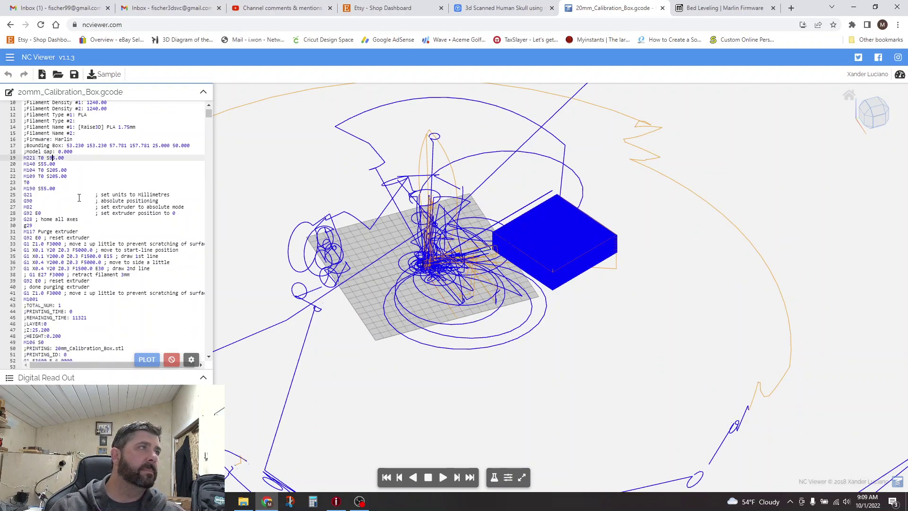
pyautogui.click(39, 163)
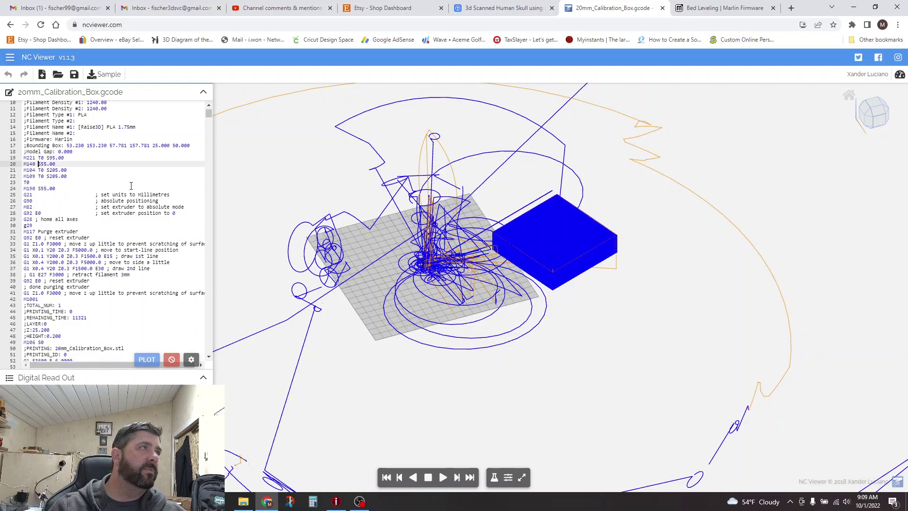
pyautogui.press('Down')
pyautogui.press('Down')
pyautogui.press('Down')
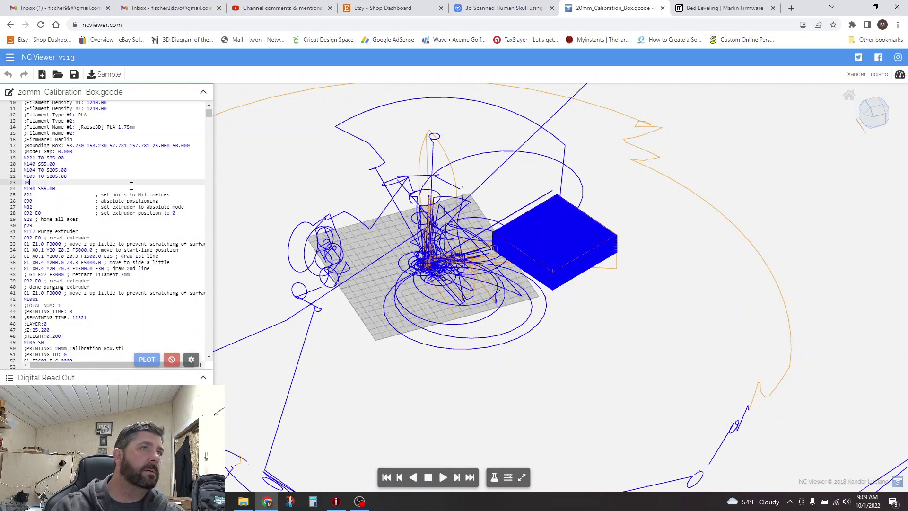
pyautogui.scroll(10, 409, 281)
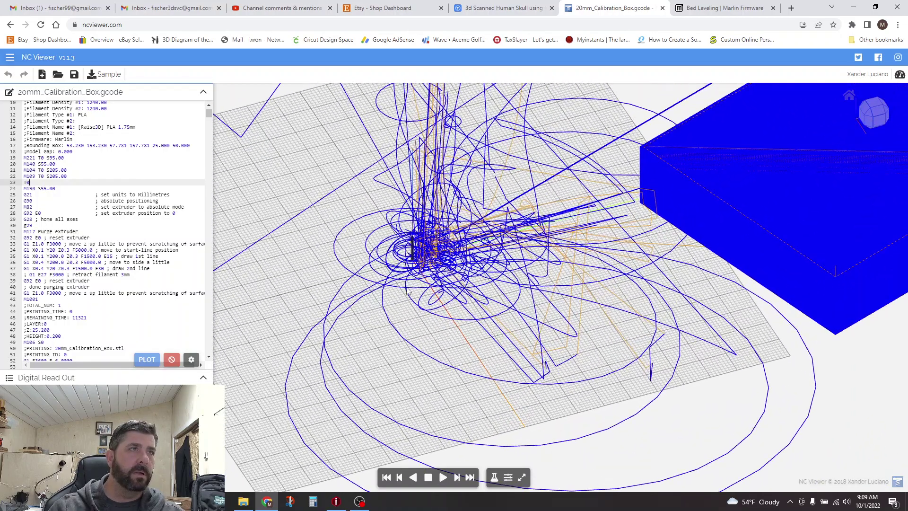
pyautogui.scroll(4, 411, 287)
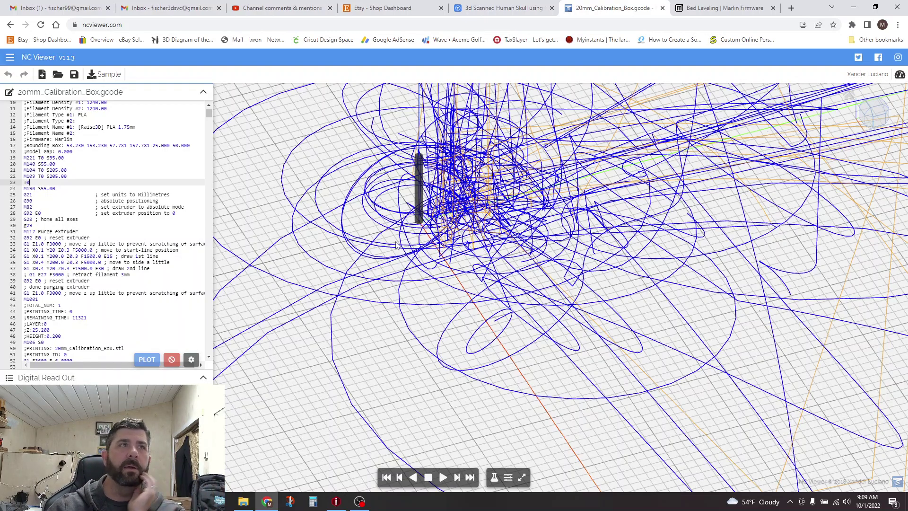
pyautogui.scroll(5, 399, 246)
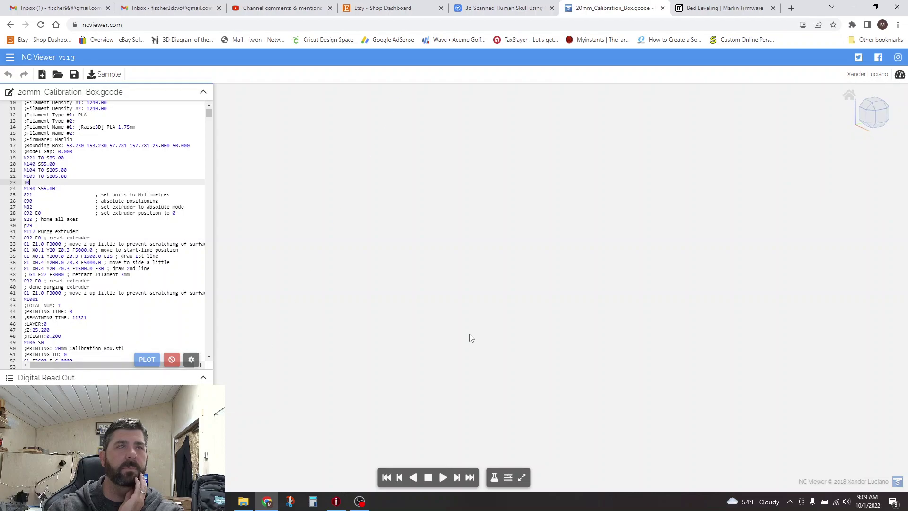
pyautogui.scroll(-2, 450, 327)
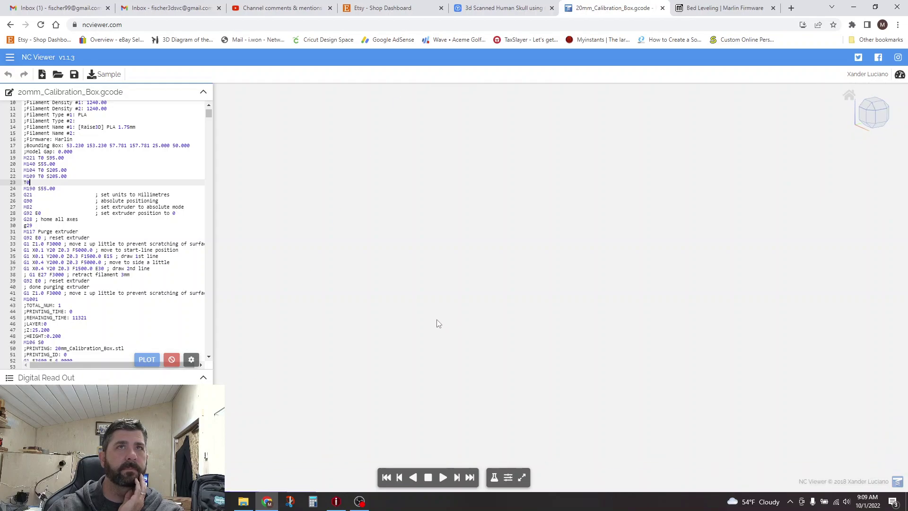
pyautogui.scroll(-5, 437, 324)
pyautogui.moveTo(474, 281); pyautogui.dragTo(734, 208)
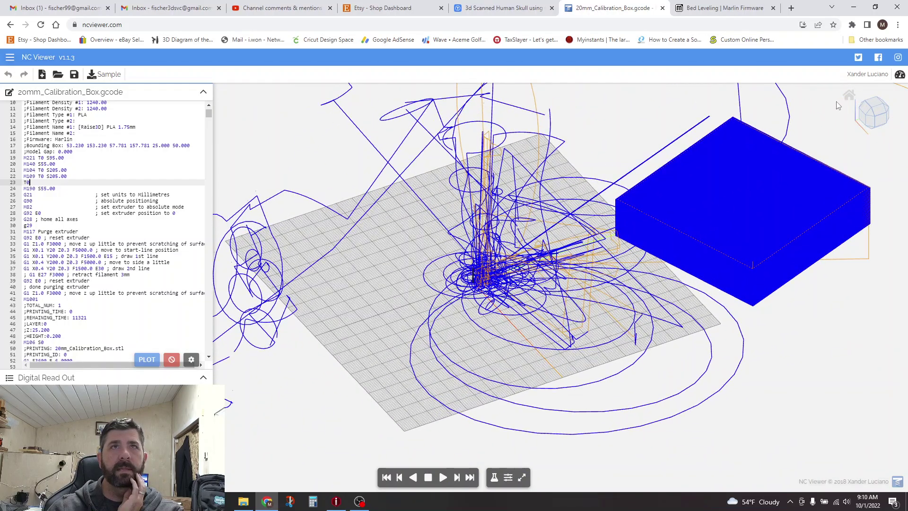
pyautogui.scroll(2, 635, 364)
pyautogui.scroll(5, 611, 366)
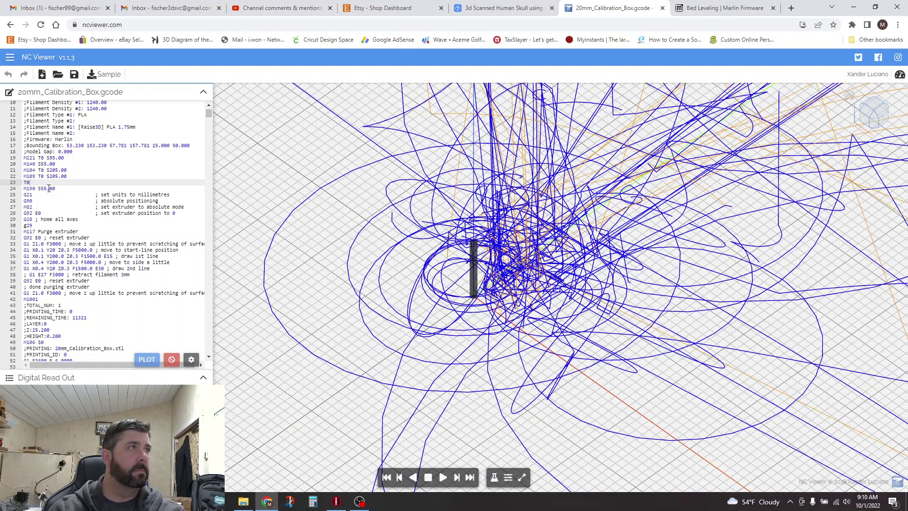
# Step from the M104 hotend temperature line through G21 and G90 to the M82 extruder mode line
pyautogui.click(49, 201)
pyautogui.click(56, 171)
pyautogui.press('Down')
pyautogui.press('Down')
pyautogui.press('Down')
pyautogui.press('Down')
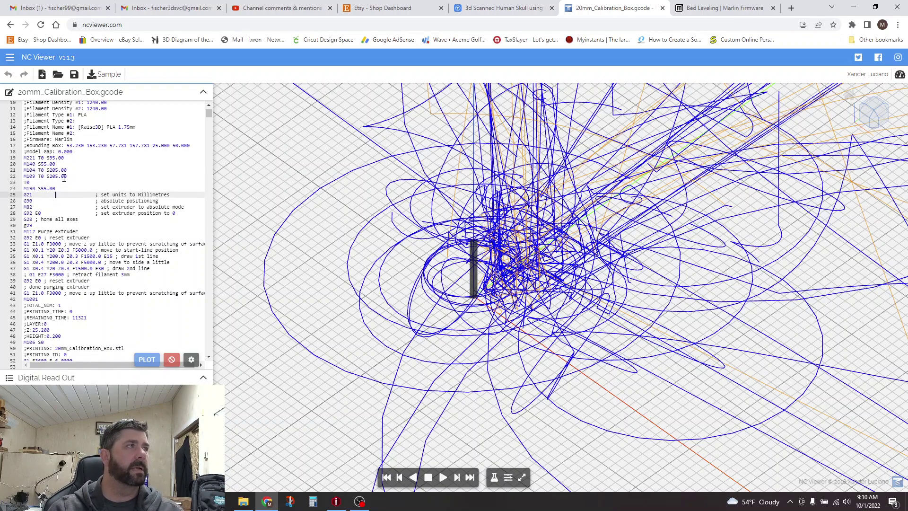
pyautogui.press('Down')
pyautogui.press('Up')
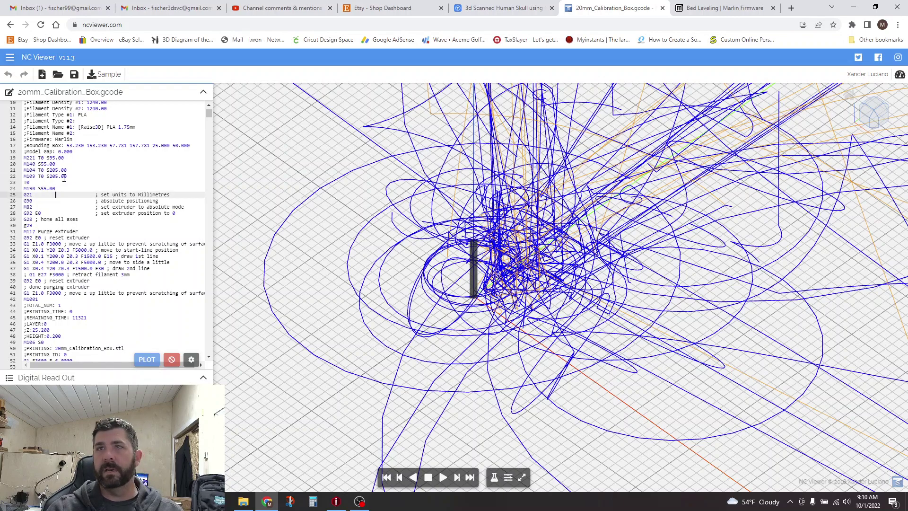
pyautogui.press('Down')
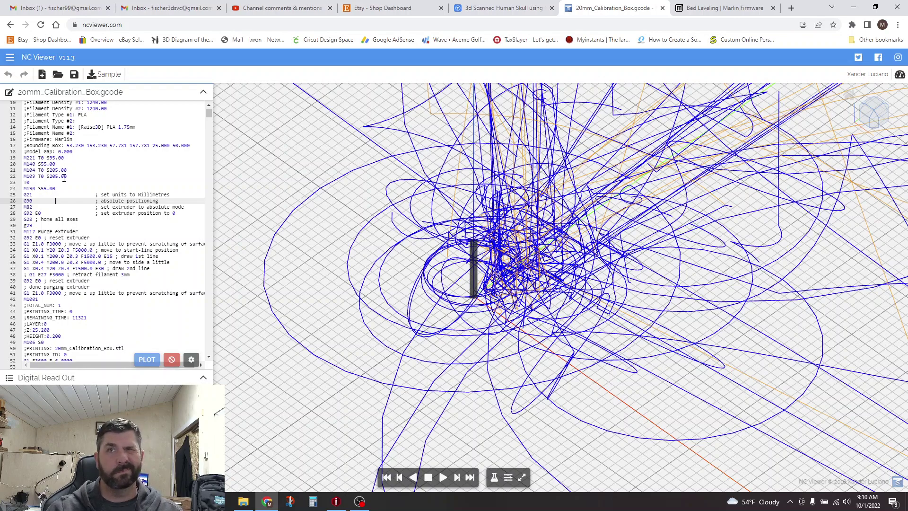
pyautogui.press('Down')
# Continue past G90 and the G29 line to the Purge extruder message on line 31
pyautogui.press('Down')
pyautogui.press('Up')
pyautogui.press('Up')
pyautogui.press('Up')
pyautogui.press('Down')
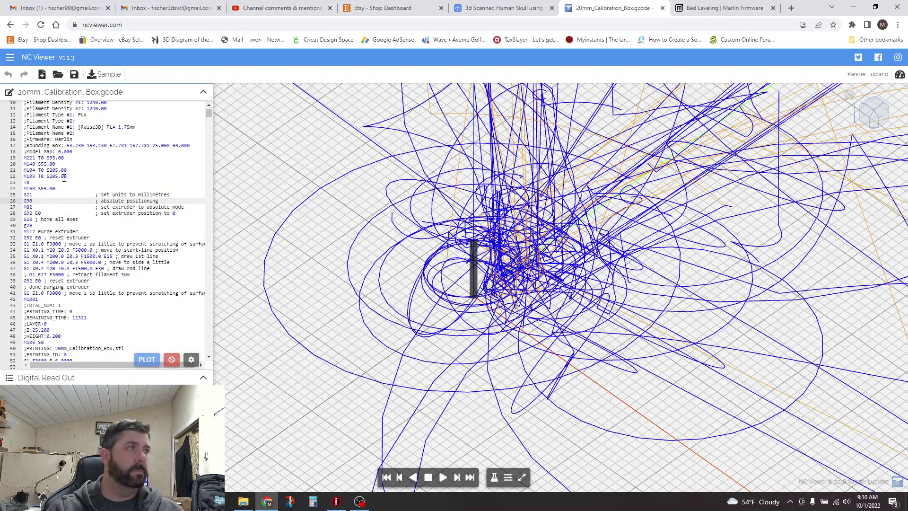
pyautogui.press('Down')
pyautogui.press('Down')
pyautogui.press('Up')
pyautogui.press('Up')
pyautogui.press('Up')
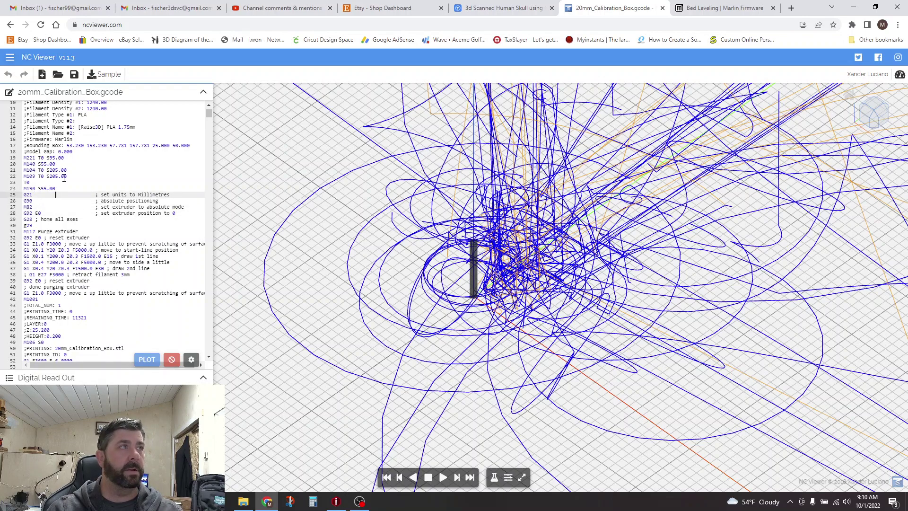
pyautogui.press('Down')
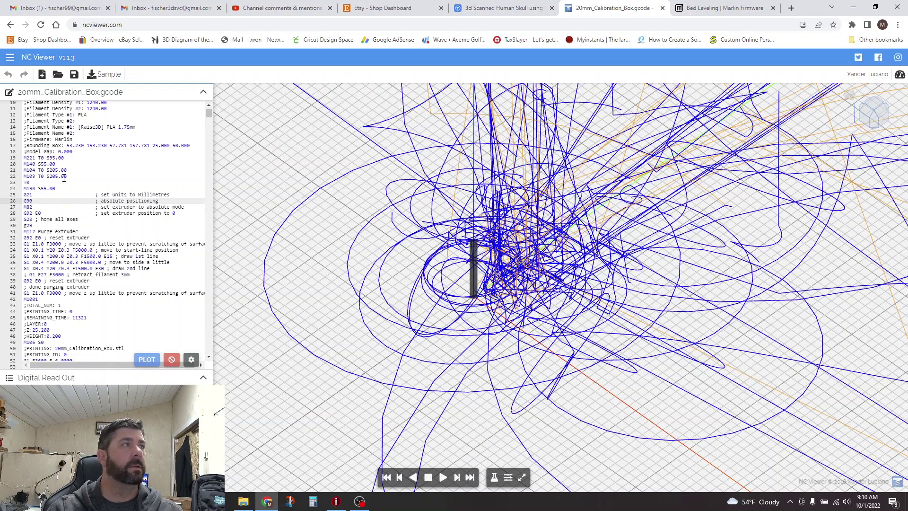
pyautogui.press('Down')
pyautogui.press('Down')
pyautogui.press('Down')
pyautogui.press('Down')
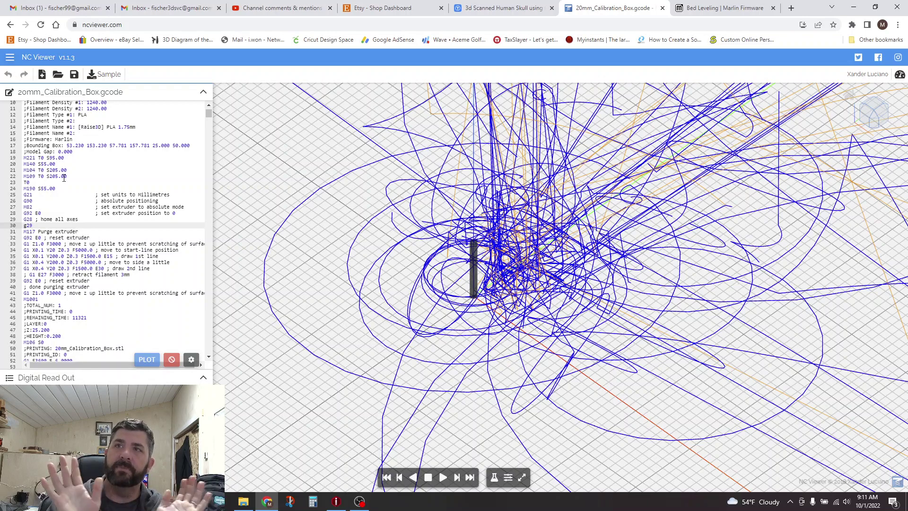
pyautogui.press('Down')
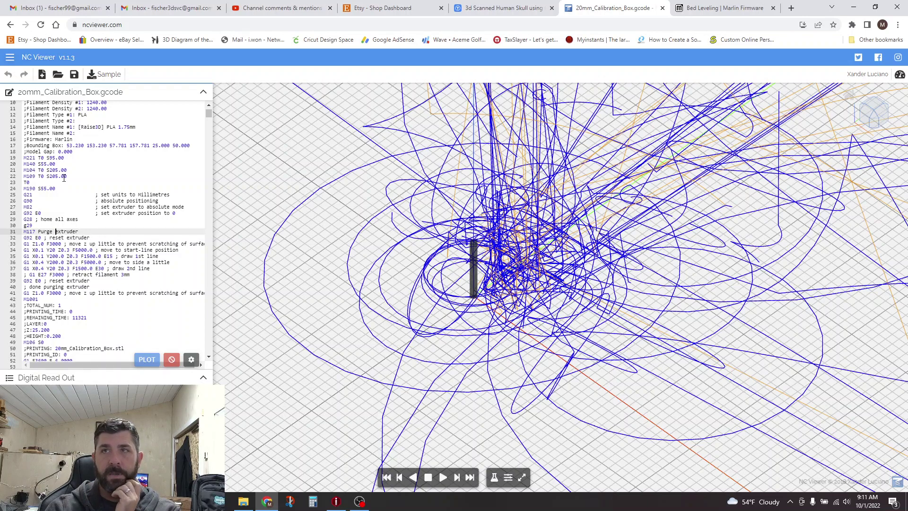
pyautogui.press('Down')
pyautogui.press('Down')
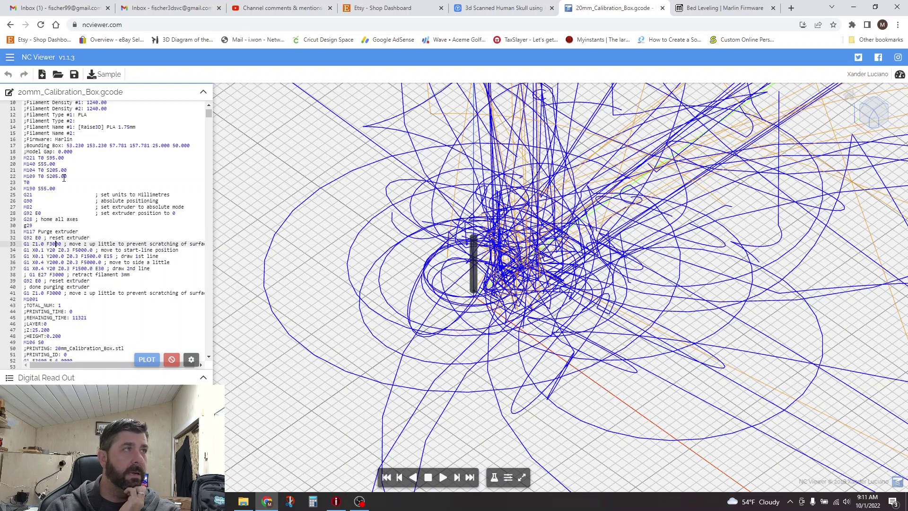
pyautogui.press('Down')
pyautogui.press('Down')
pyautogui.press('Up')
pyautogui.press('Up')
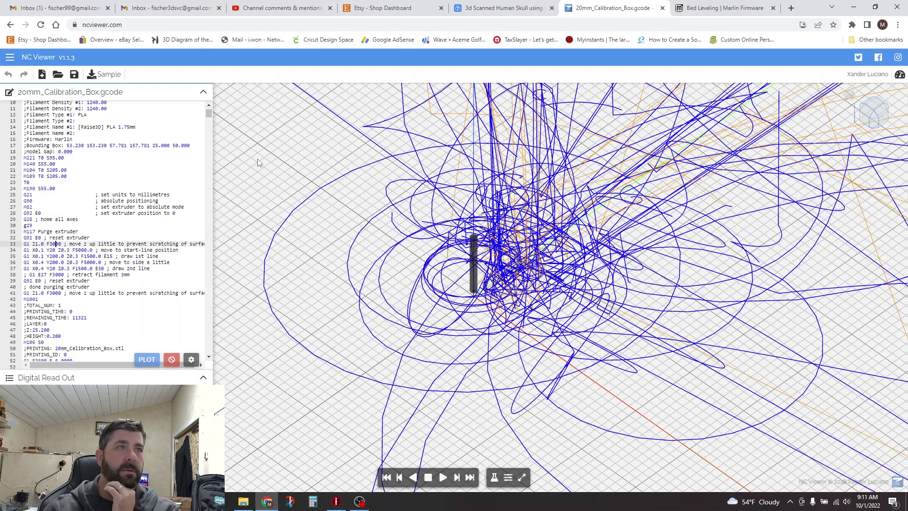
pyautogui.scroll(-3, 389, 249)
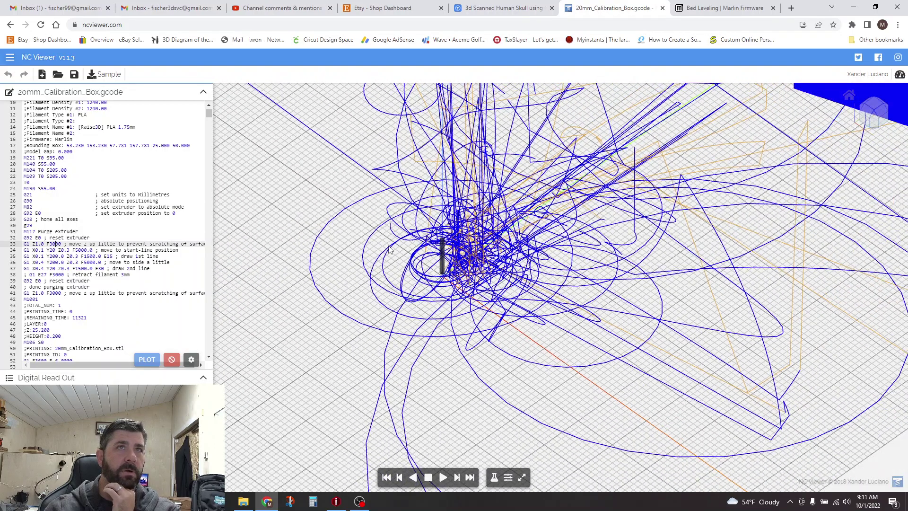
pyautogui.scroll(-2, 391, 250)
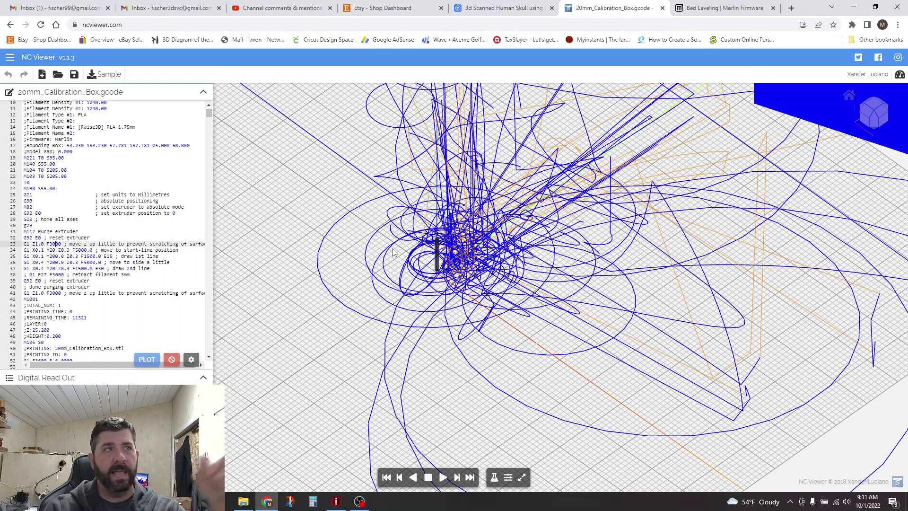
pyautogui.press('Down')
pyautogui.press('Down')
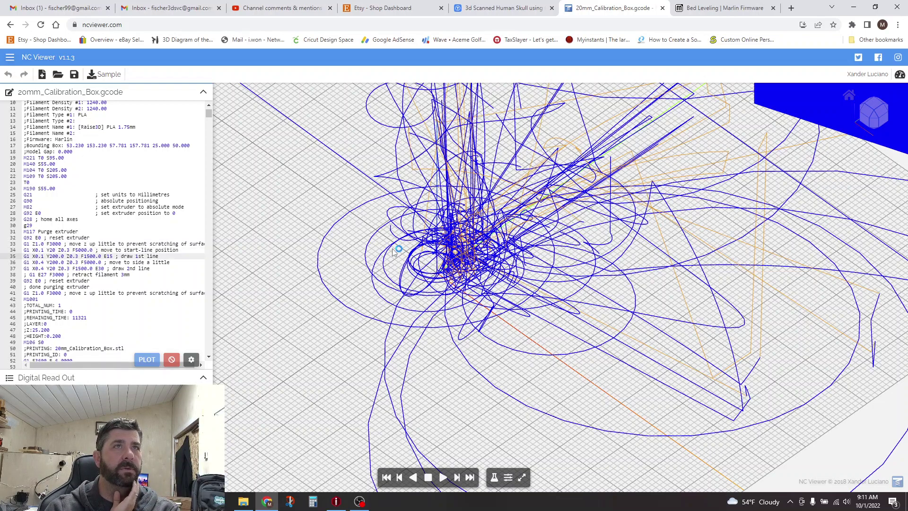
pyautogui.moveTo(745, 197); pyautogui.dragTo(673, 211)
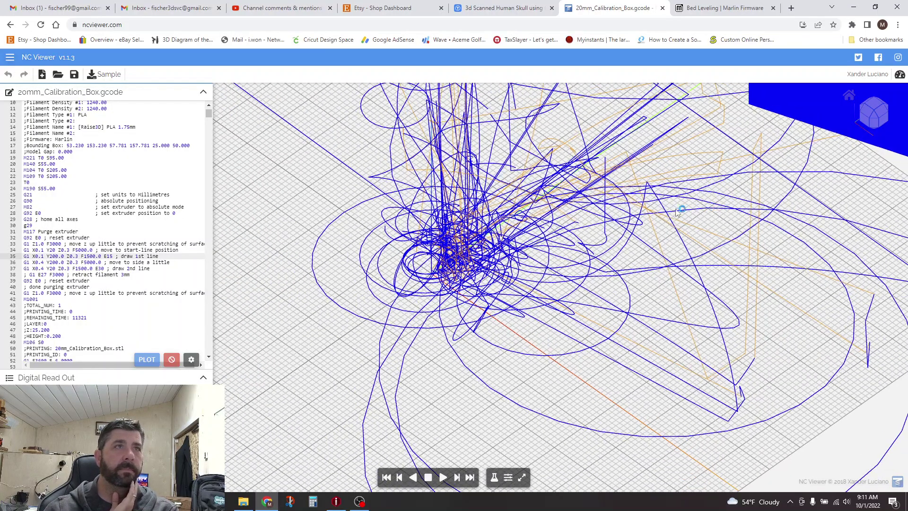
pyautogui.scroll(-5, 548, 293)
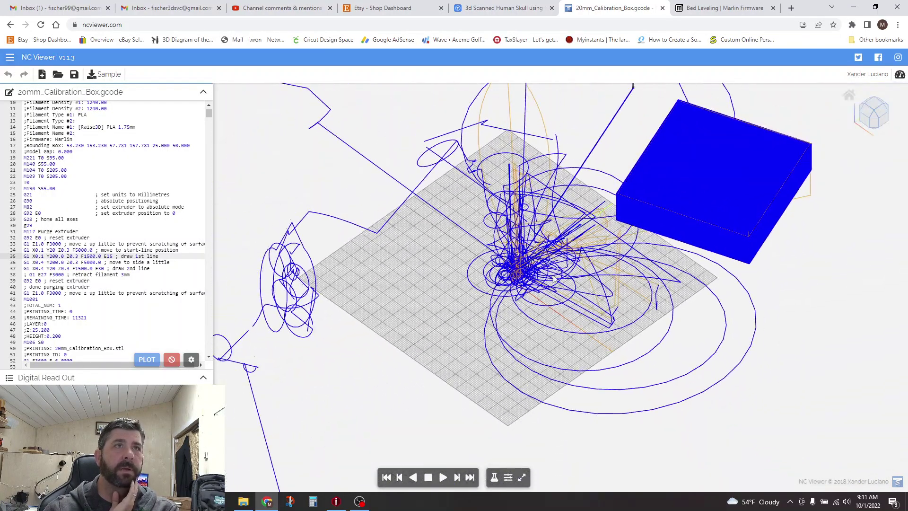
pyautogui.scroll(8, 527, 256)
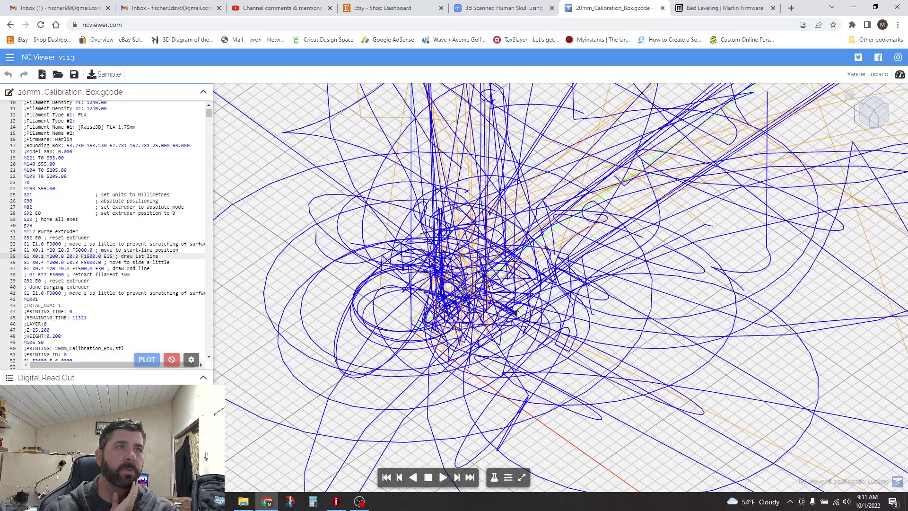
pyautogui.scroll(-5, 516, 307)
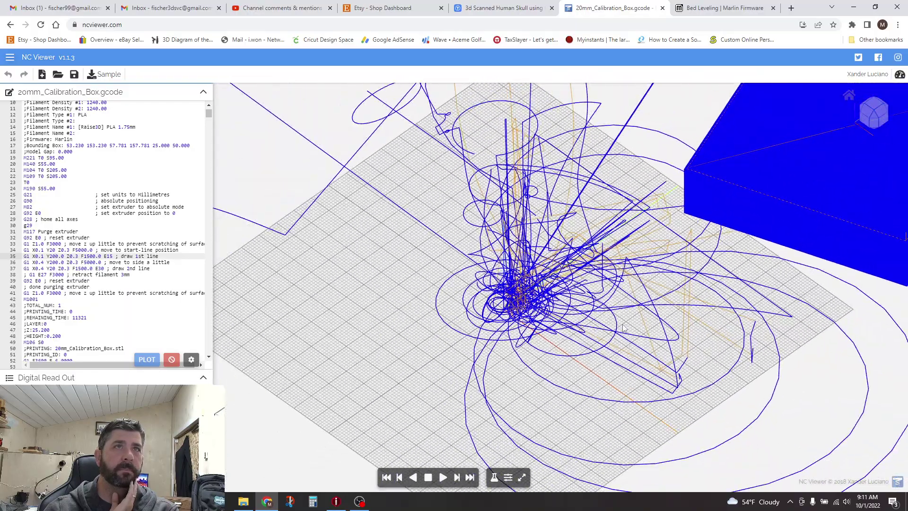
pyautogui.scroll(-2, 625, 328)
pyautogui.moveTo(626, 328); pyautogui.dragTo(534, 177)
pyautogui.scroll(-3, 608, 361)
pyautogui.scroll(2, 612, 315)
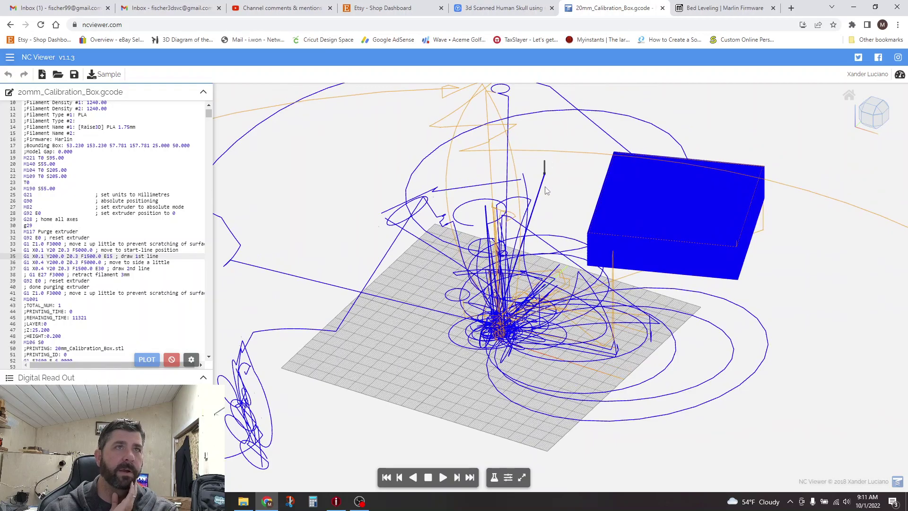
pyautogui.moveTo(555, 205)
pyautogui.mouseDown()
pyautogui.moveTo(496, 239)
pyautogui.moveTo(551, 240)
pyautogui.moveTo(542, 215)
pyautogui.mouseUp()
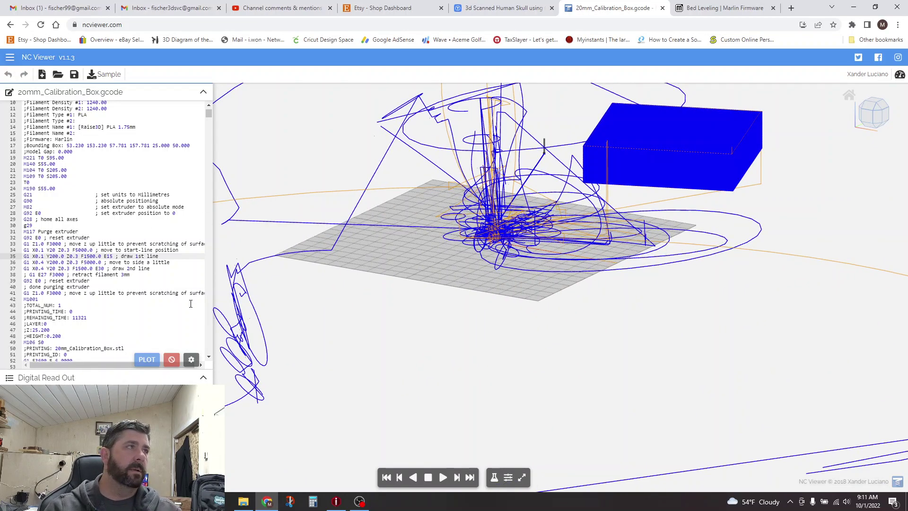
pyautogui.click(79, 263)
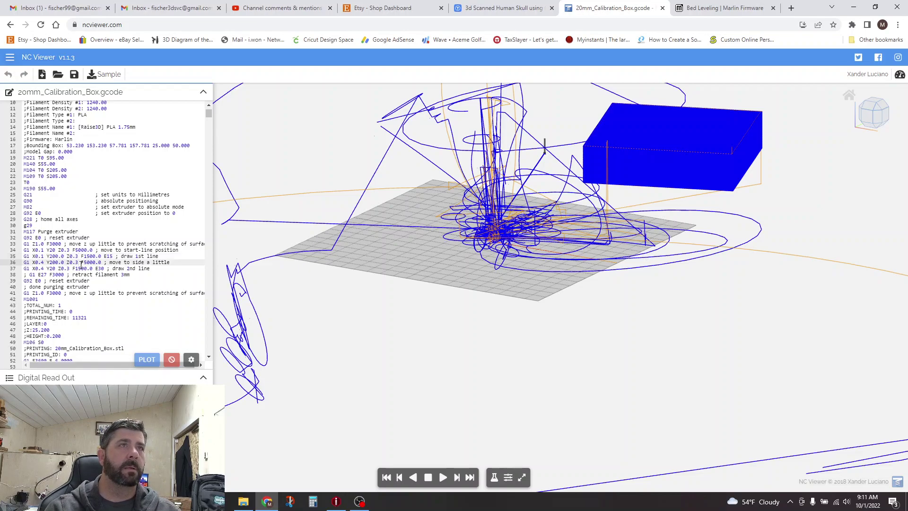
pyautogui.click(80, 268)
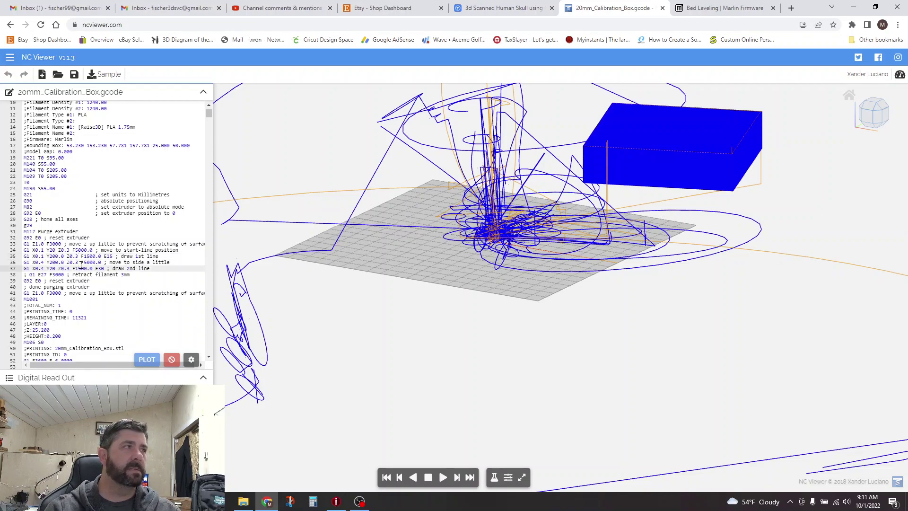
pyautogui.press('Down')
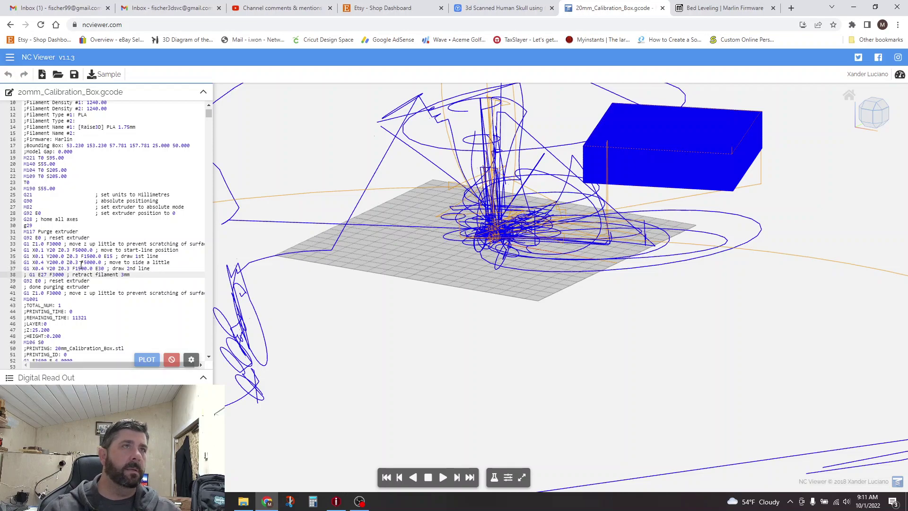
pyautogui.moveTo(548, 291); pyautogui.dragTo(522, 310)
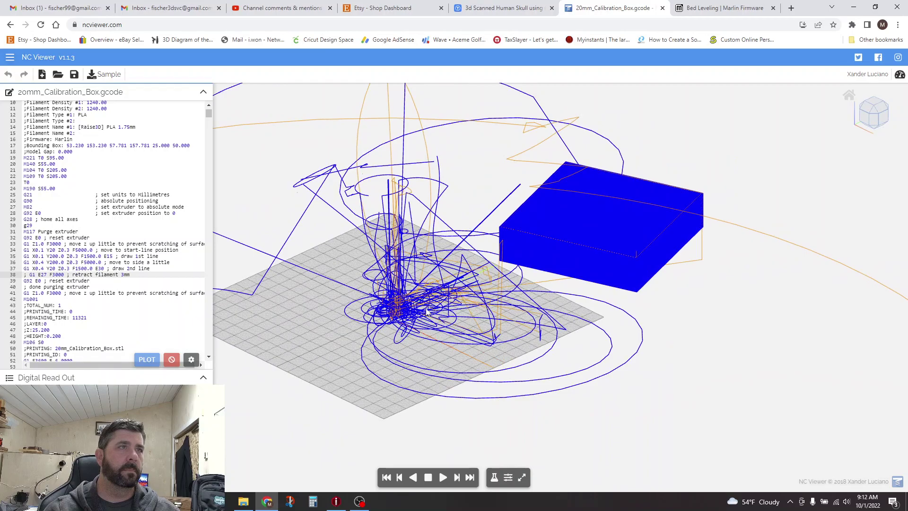
pyautogui.scroll(8, 522, 310)
pyautogui.scroll(2, 409, 329)
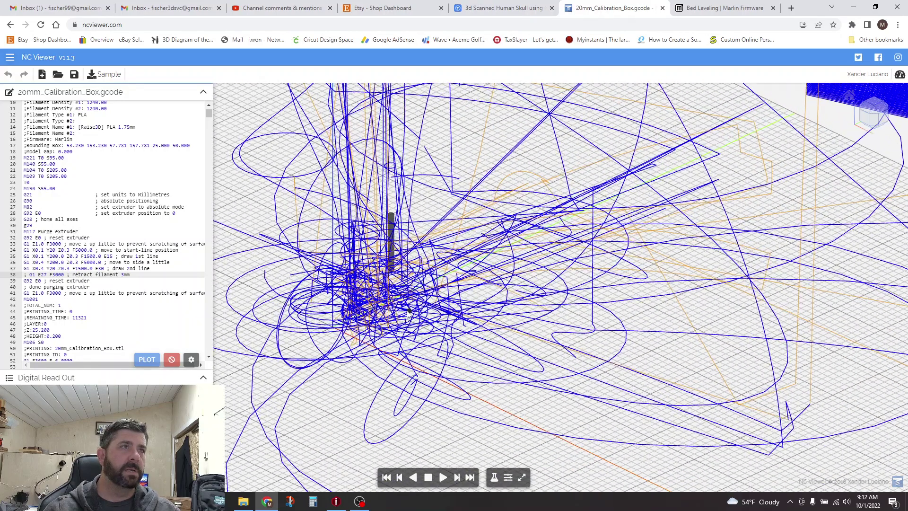
pyautogui.click(53, 280)
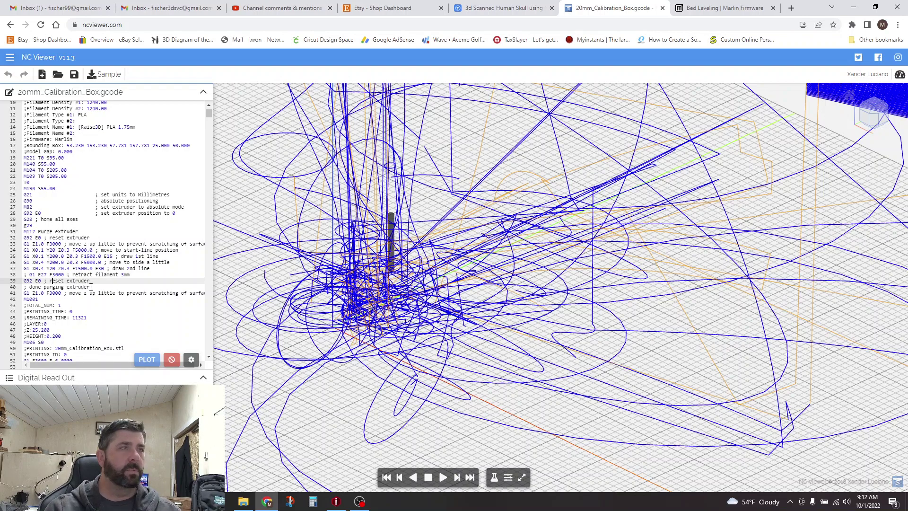
pyautogui.press('Down')
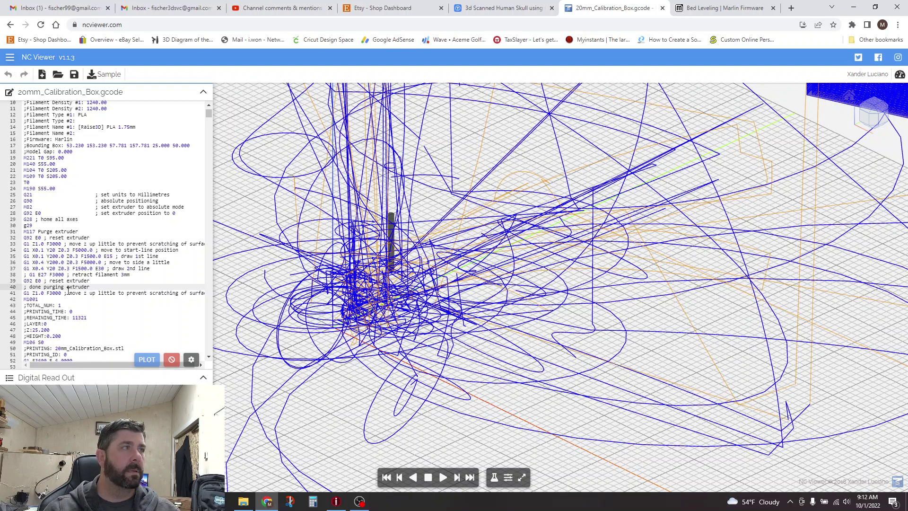
pyautogui.click(114, 293)
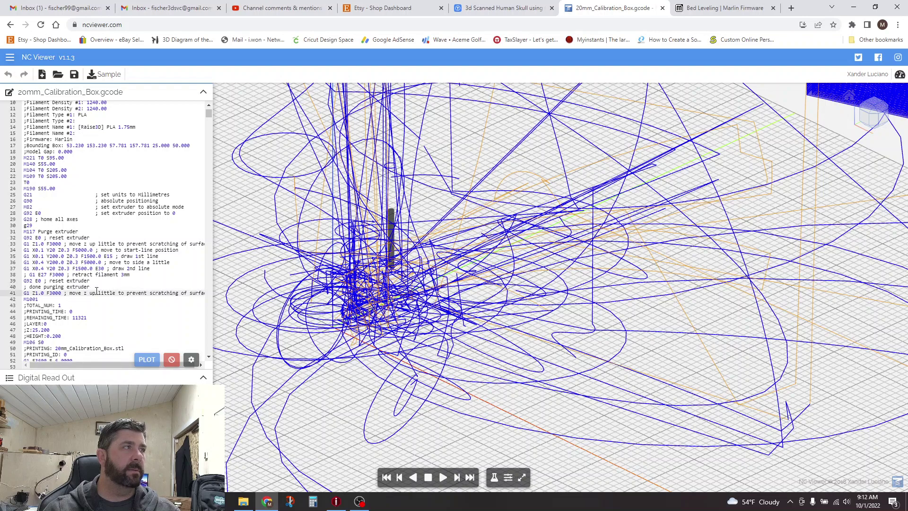
pyautogui.click(35, 299)
pyautogui.scroll(-1, 57, 280)
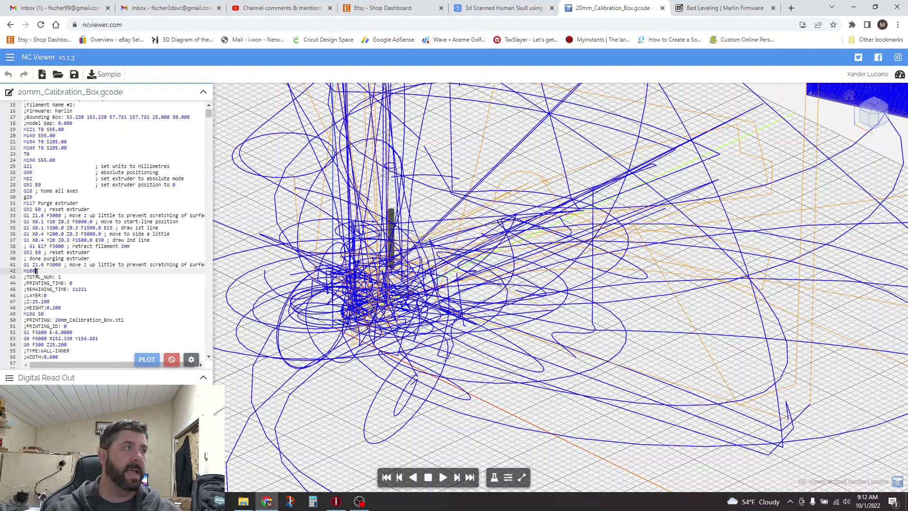
pyautogui.click(38, 277)
pyautogui.click(52, 283)
pyautogui.click(52, 288)
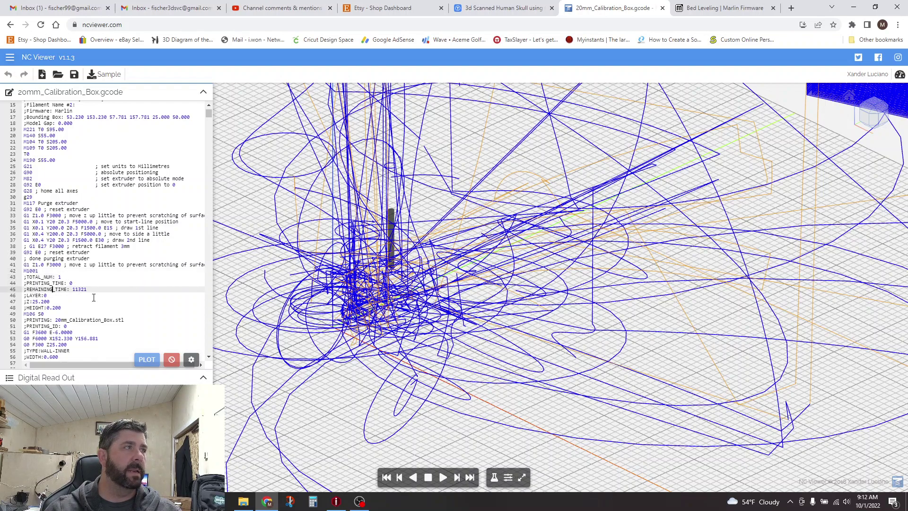
pyautogui.click(39, 295)
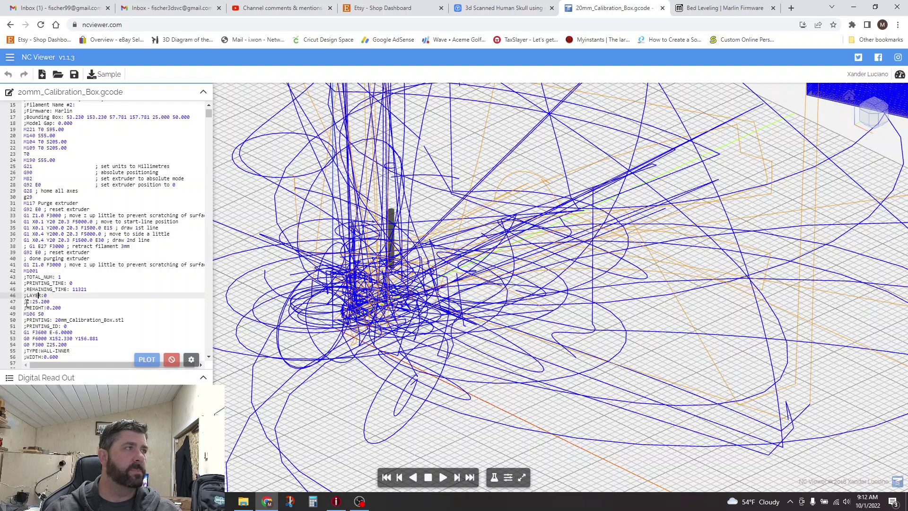
pyautogui.moveTo(27, 303); pyautogui.dragTo(49, 302)
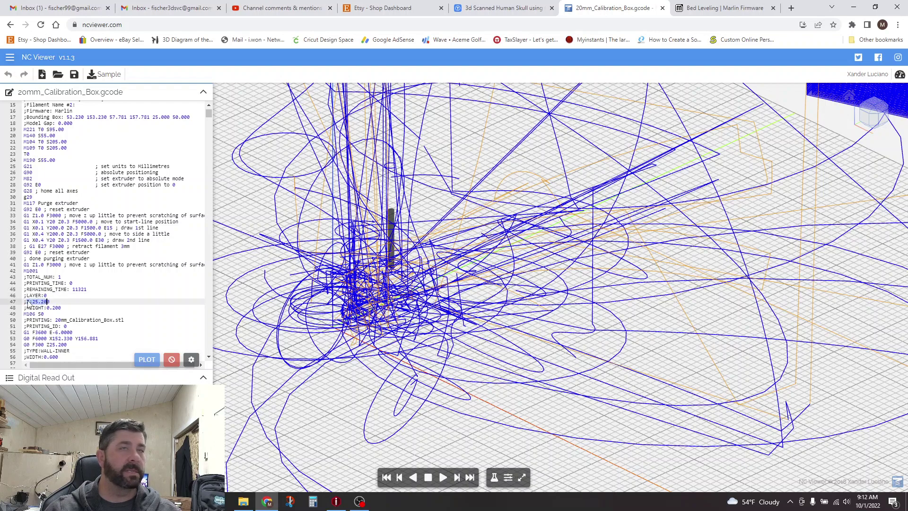
pyautogui.click(27, 301)
pyautogui.scroll(-1, 56, 297)
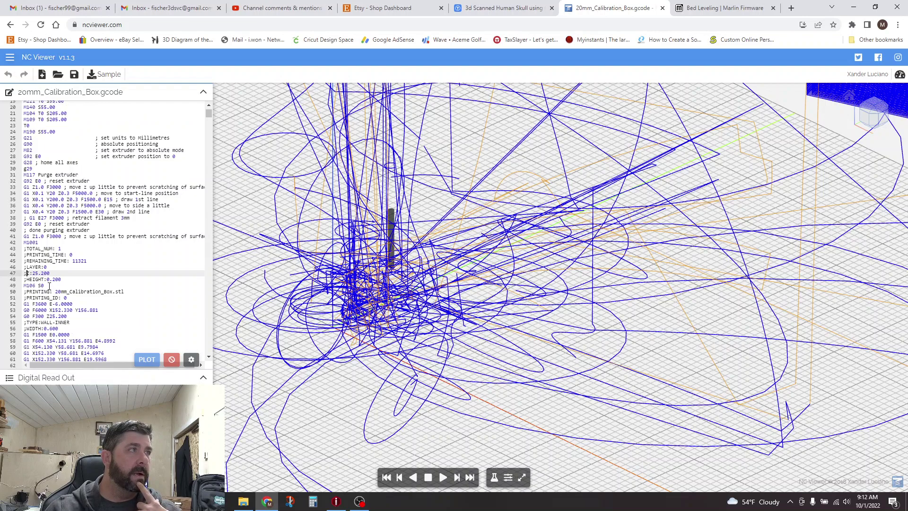
pyautogui.scroll(-1, 47, 284)
pyautogui.scroll(-1, 36, 263)
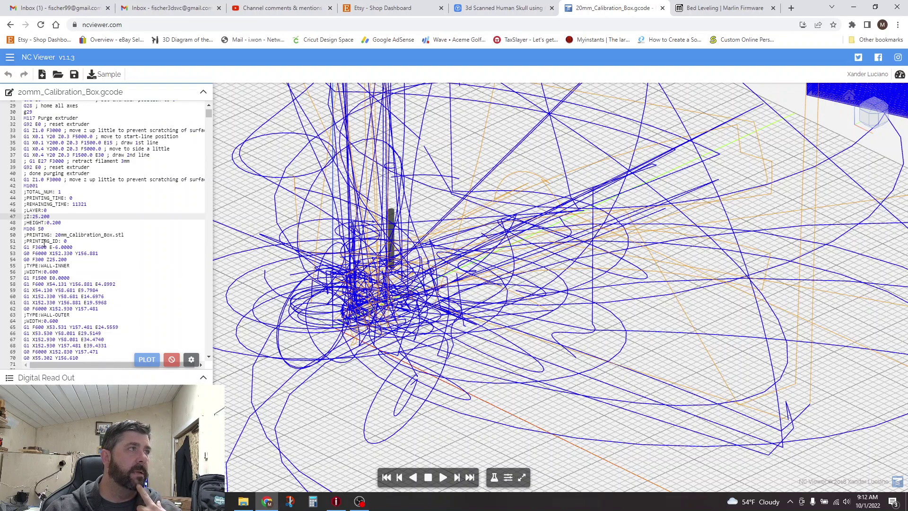
pyautogui.click(43, 235)
pyautogui.press('Down')
pyautogui.press('Down')
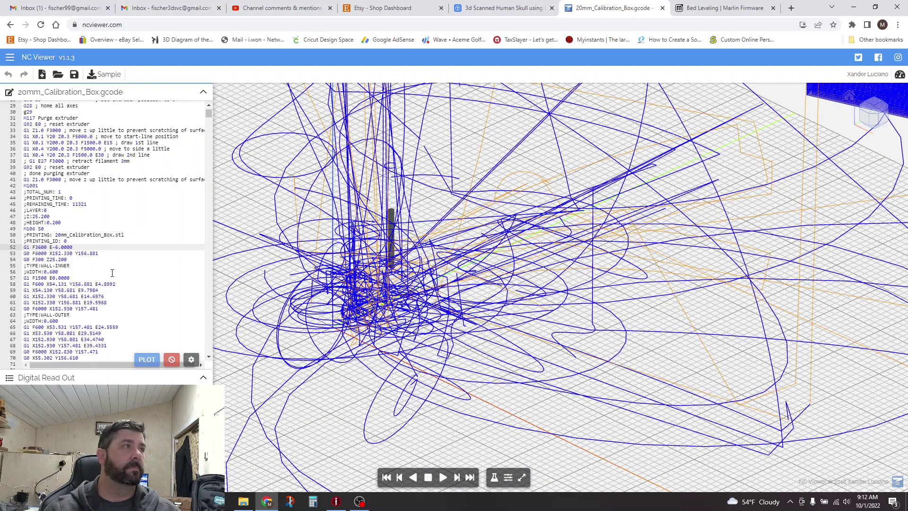
pyautogui.scroll(-5, 452, 319)
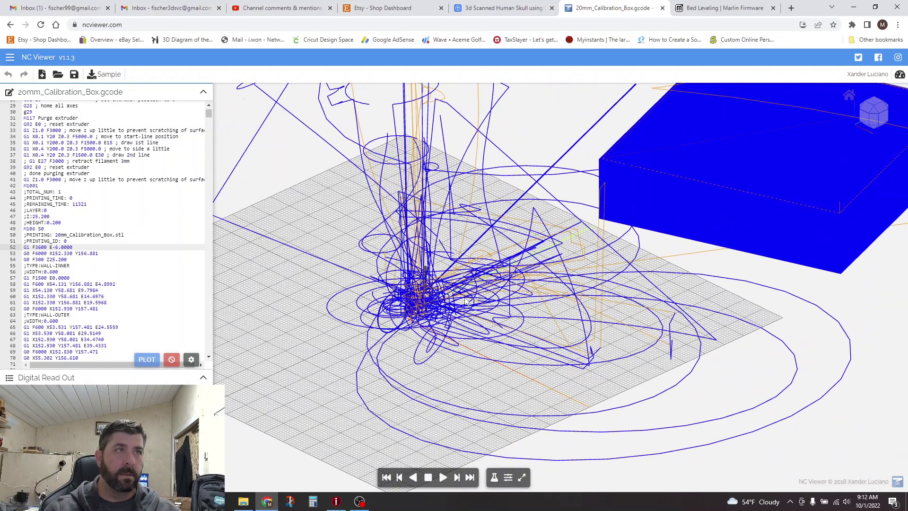
pyautogui.scroll(1, 466, 303)
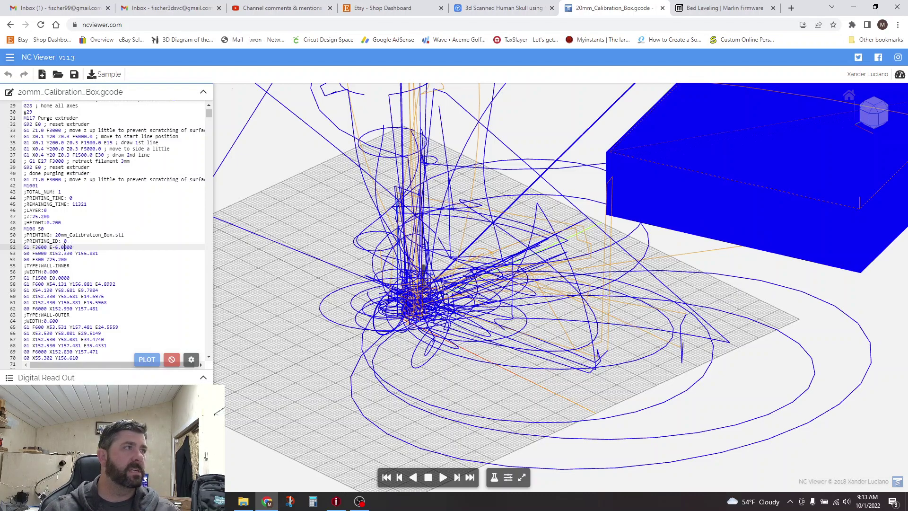
pyautogui.moveTo(32, 247); pyautogui.dragTo(47, 247)
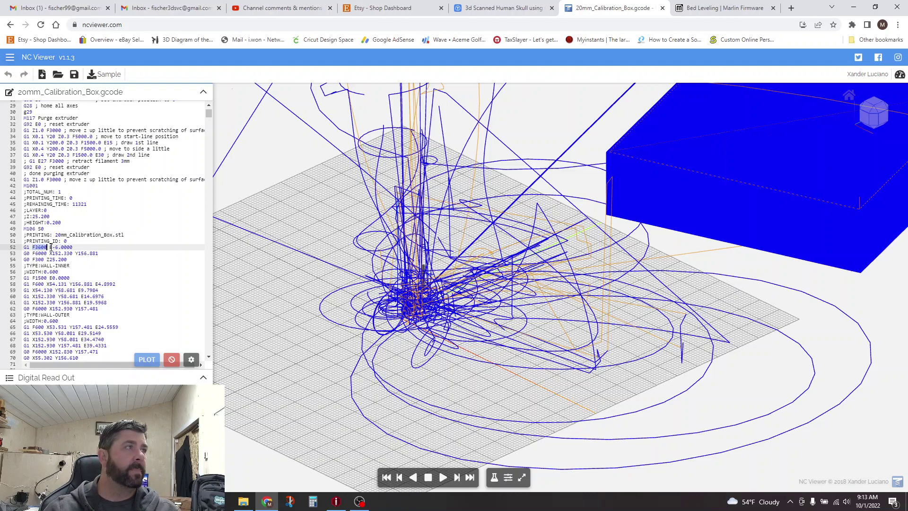
pyautogui.moveTo(50, 247); pyautogui.dragTo(74, 247)
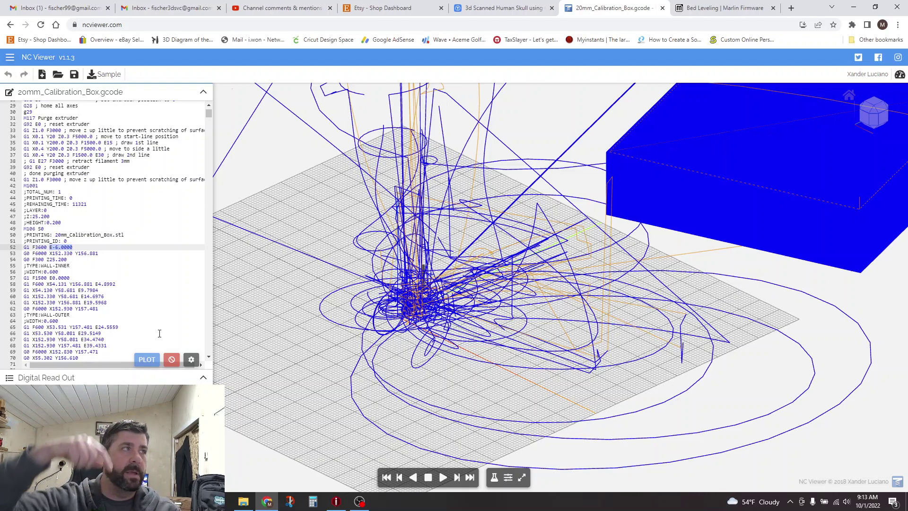
pyautogui.click(35, 254)
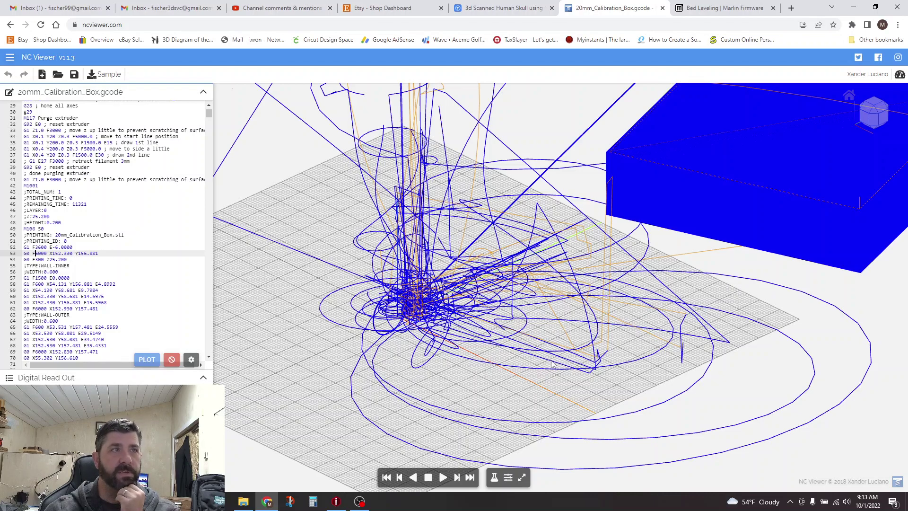
pyautogui.moveTo(590, 362)
pyautogui.mouseDown()
pyautogui.moveTo(568, 373)
pyautogui.moveTo(582, 370)
pyautogui.mouseUp()
pyautogui.moveTo(670, 353); pyautogui.dragTo(787, 296, button='right')
pyautogui.moveTo(697, 374); pyautogui.dragTo(601, 296)
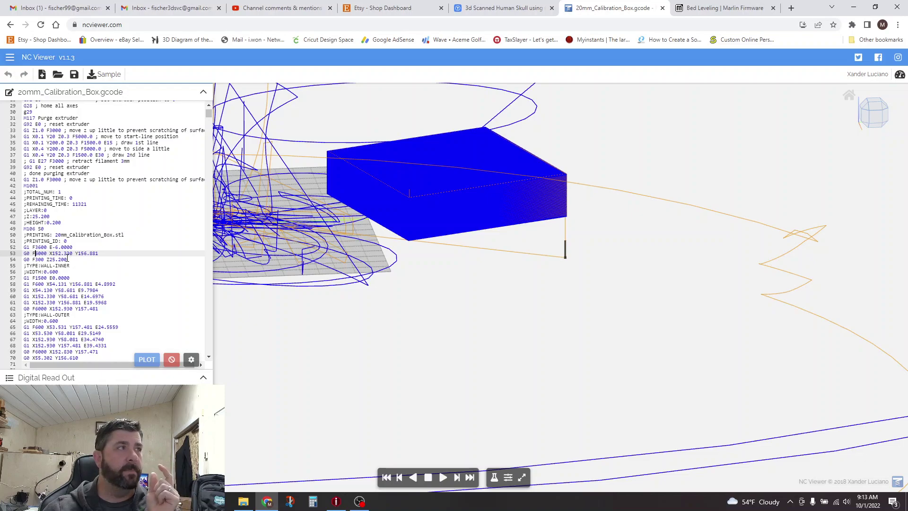
pyautogui.press('Down')
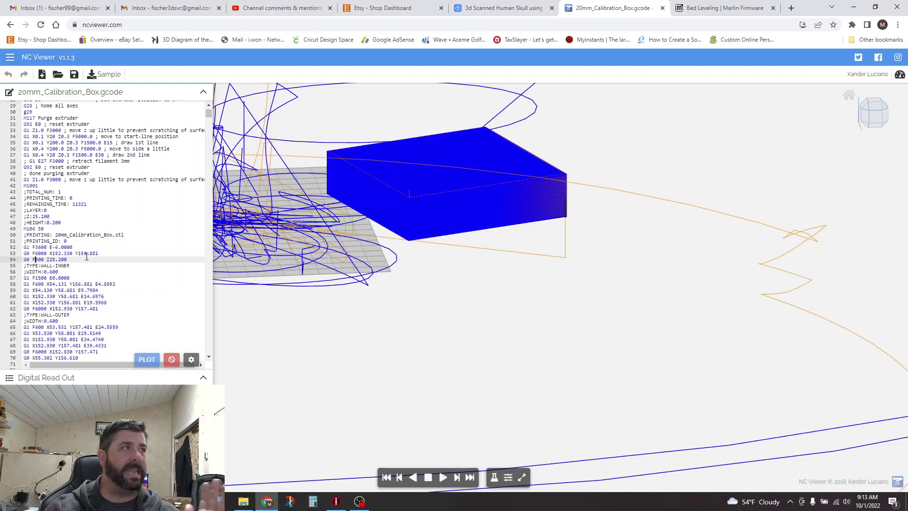
# Insert an empty line after line 52 and cut the G0 F300 Z25.200 line
pyautogui.click(97, 247)
pyautogui.press('Return')
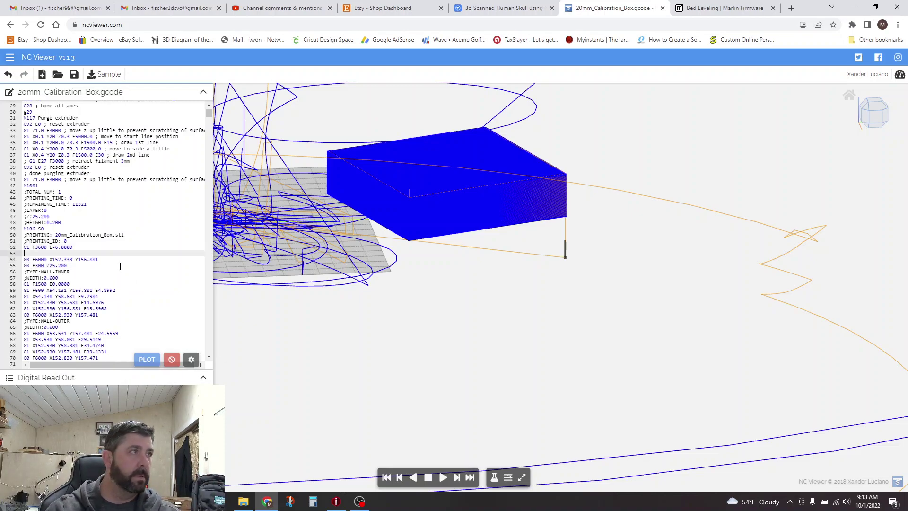
pyautogui.moveTo(67, 265); pyautogui.dragTo(23, 266)
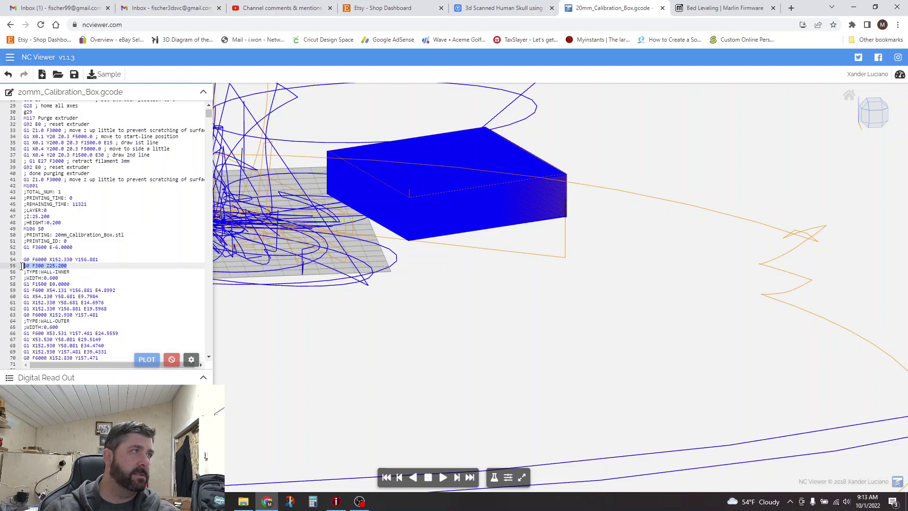
pyautogui.rightClick(50, 269)
pyautogui.click(66, 290)
# Paste the Z25.200 lift into line 53, remove the leftover blank line, and re-plot
pyautogui.click(27, 253)
pyautogui.rightClick(29, 253)
pyautogui.click(54, 326)
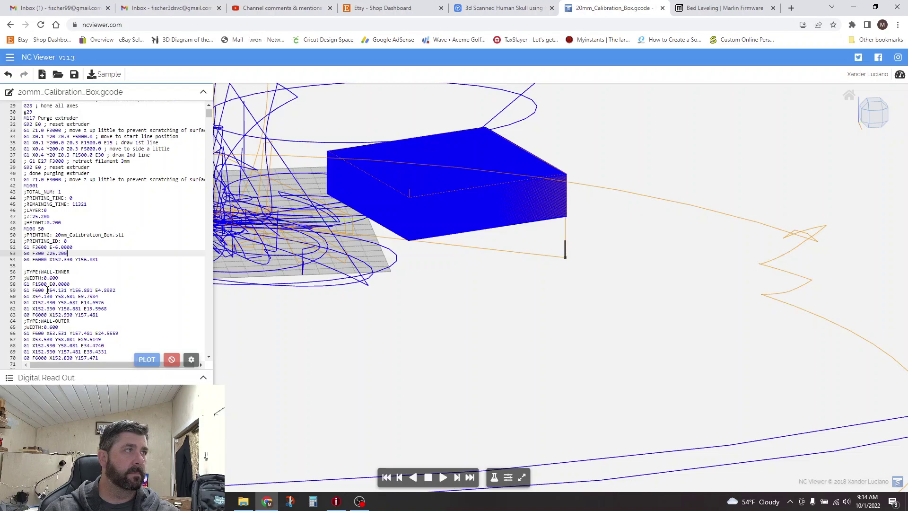
pyautogui.click(53, 265)
pyautogui.press('BackSpace')
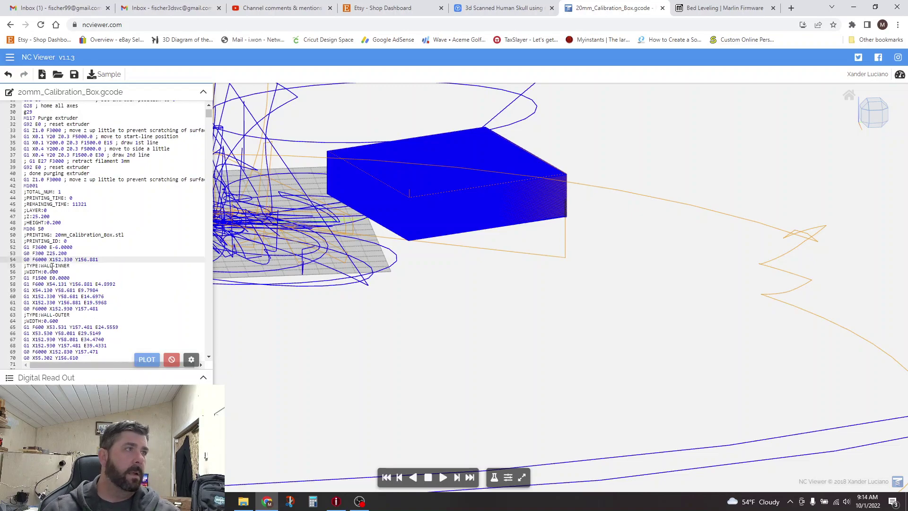
pyautogui.click(150, 360)
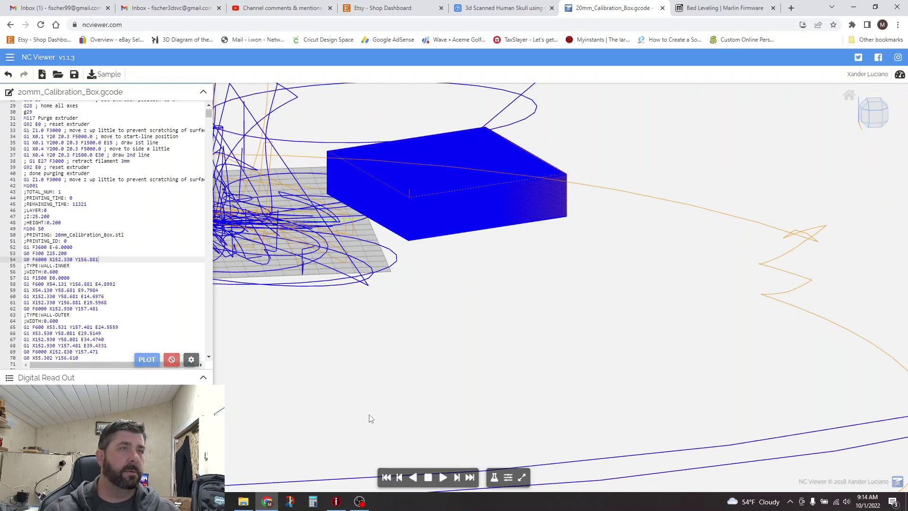
pyautogui.click(44, 217)
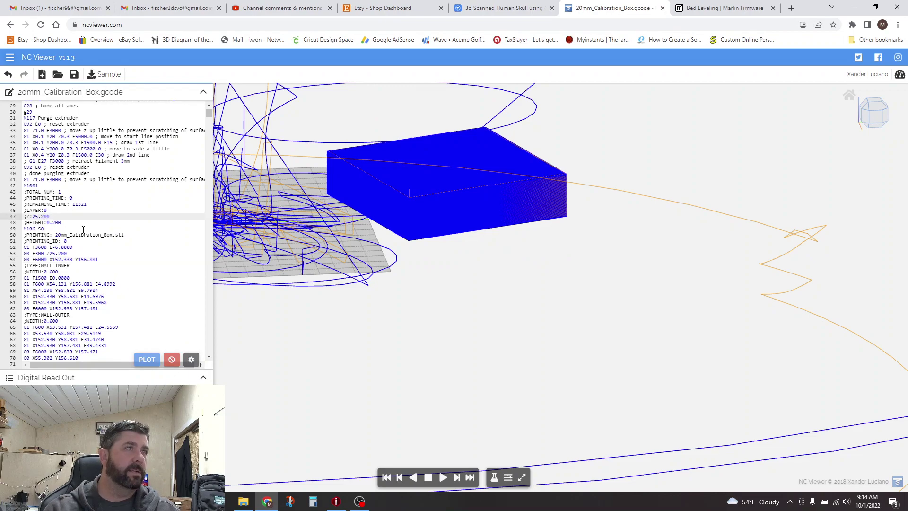
pyautogui.scroll(1, 562, 324)
pyautogui.moveTo(561, 324); pyautogui.dragTo(313, 261)
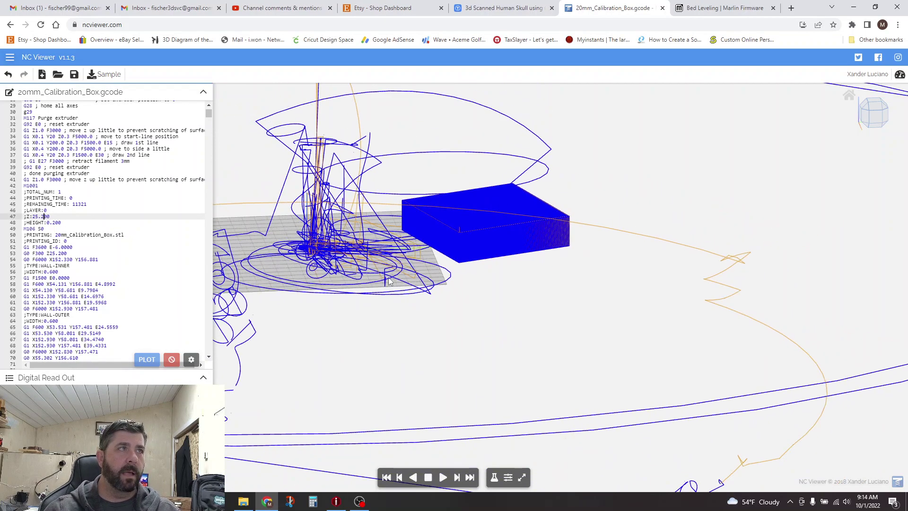
pyautogui.scroll(3, 312, 261)
pyautogui.scroll(2, 313, 261)
pyautogui.scroll(-4, 332, 273)
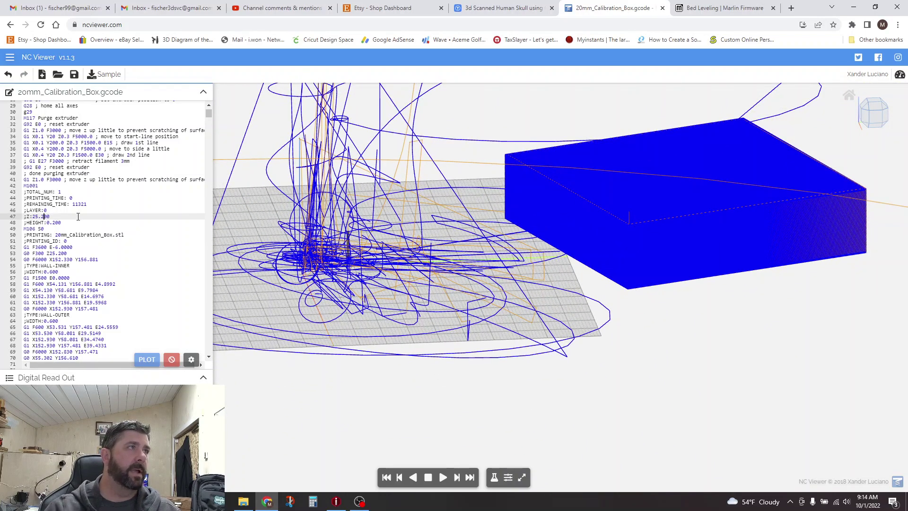
pyautogui.press('Down')
pyautogui.press('Down')
pyautogui.press('Down')
pyautogui.press('Down')
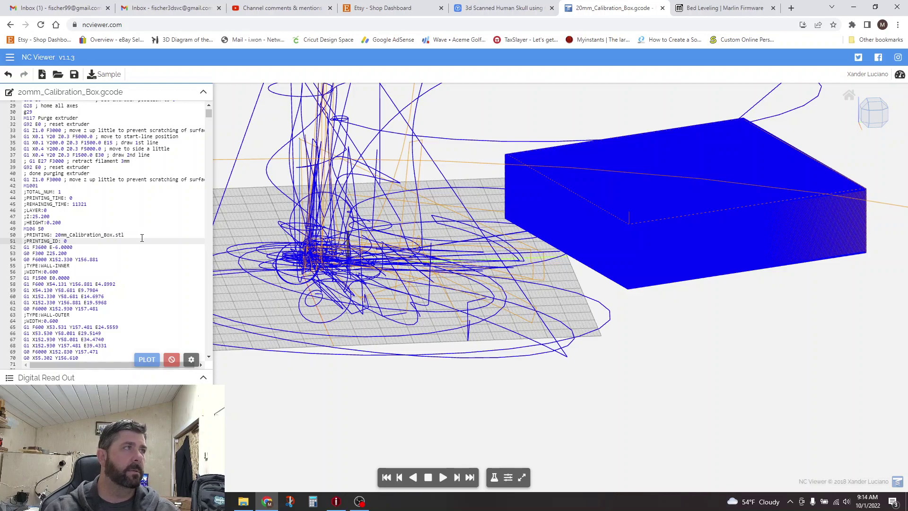
pyautogui.press('Down')
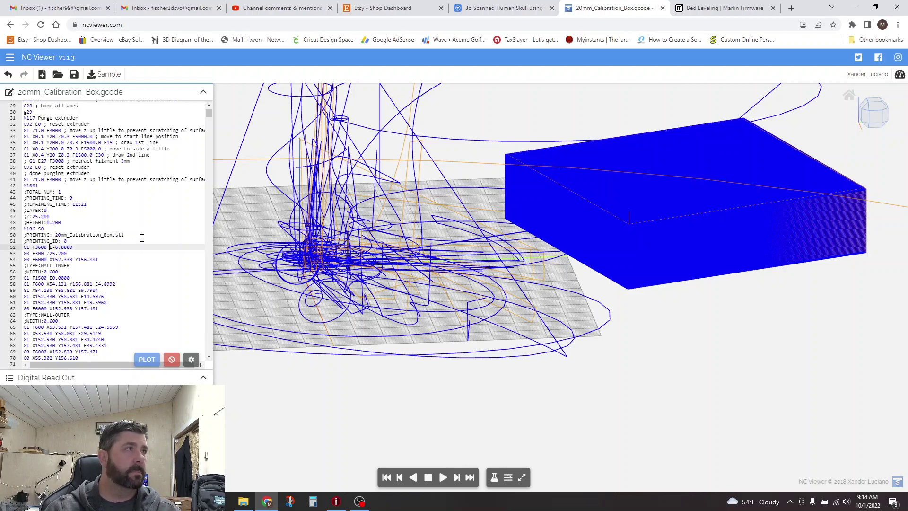
pyautogui.press('Down')
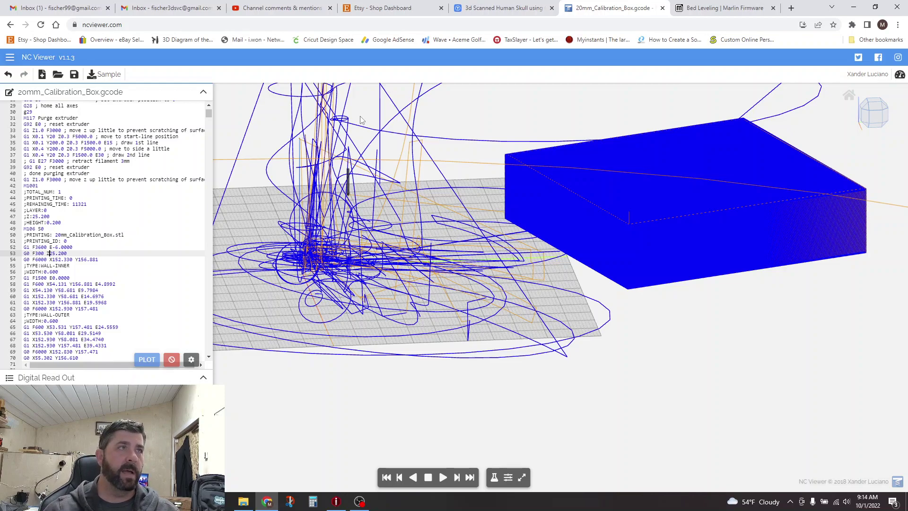
pyautogui.press('Down')
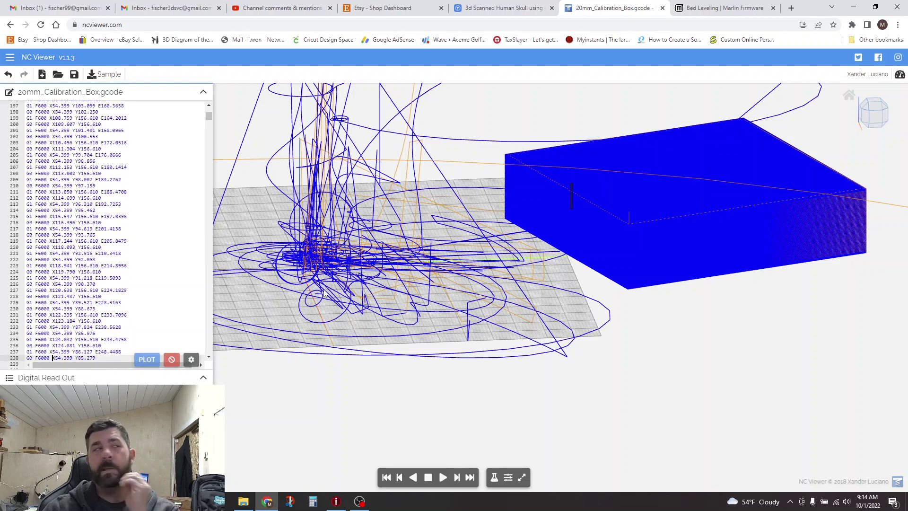
# Download the edited calibration box G-code with the toolbar's Save File icon
pyautogui.click(73, 74)
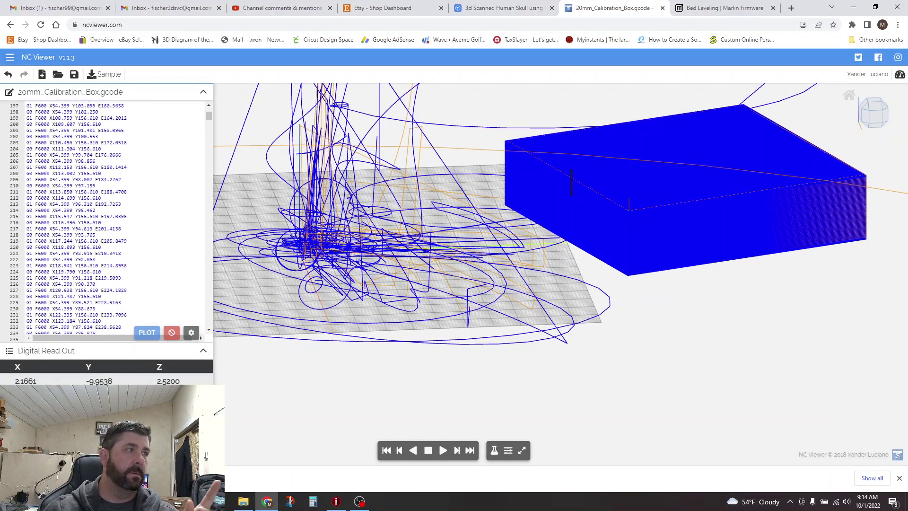